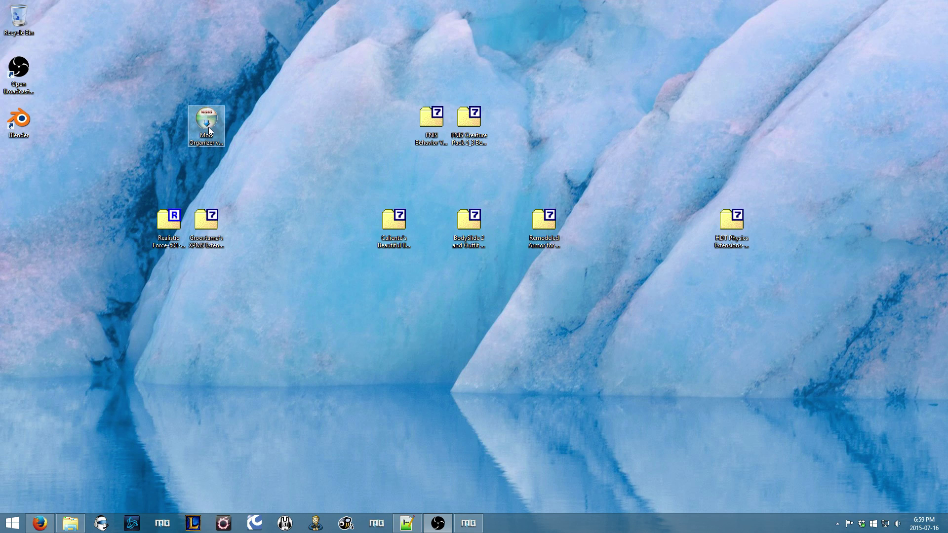
# Read the full names of the Mod Organizer installer, BodySlide 2, Remodeled Armor and HDT Physics archives
pyautogui.click(206, 126)
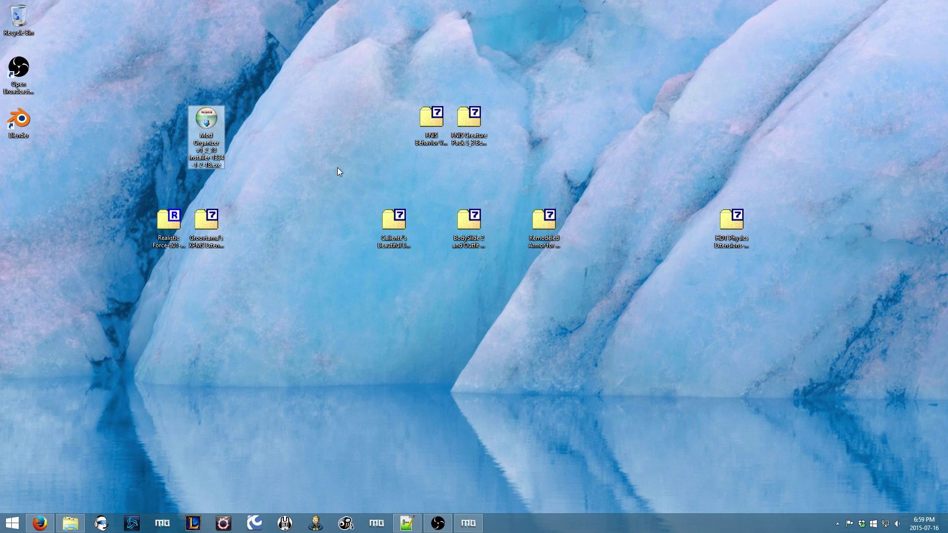
pyautogui.click(353, 172)
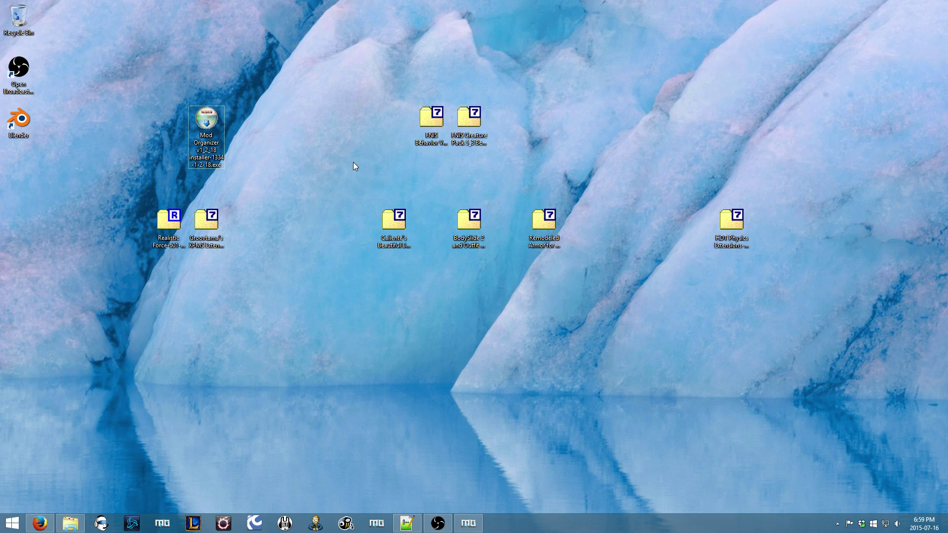
pyautogui.click(395, 236)
pyautogui.click(471, 245)
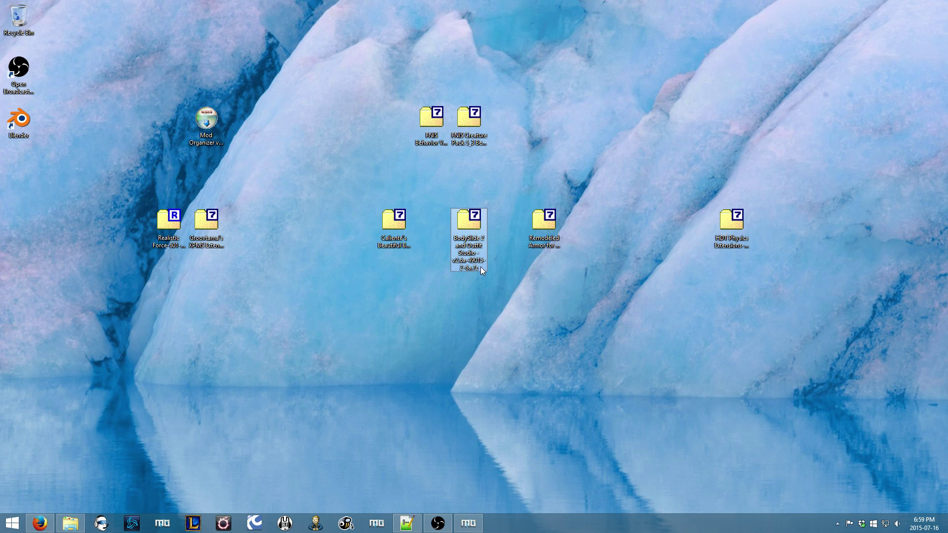
pyautogui.click(547, 249)
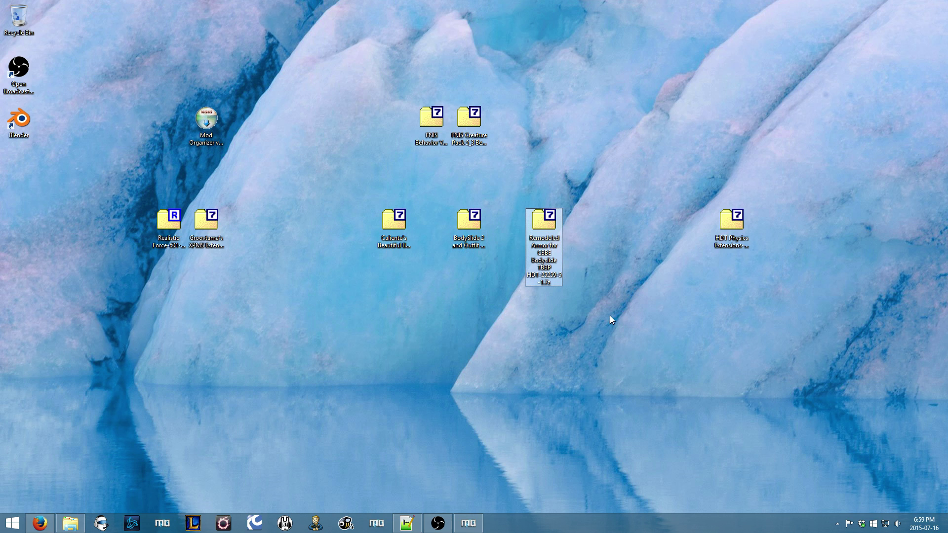
pyautogui.press('Right')
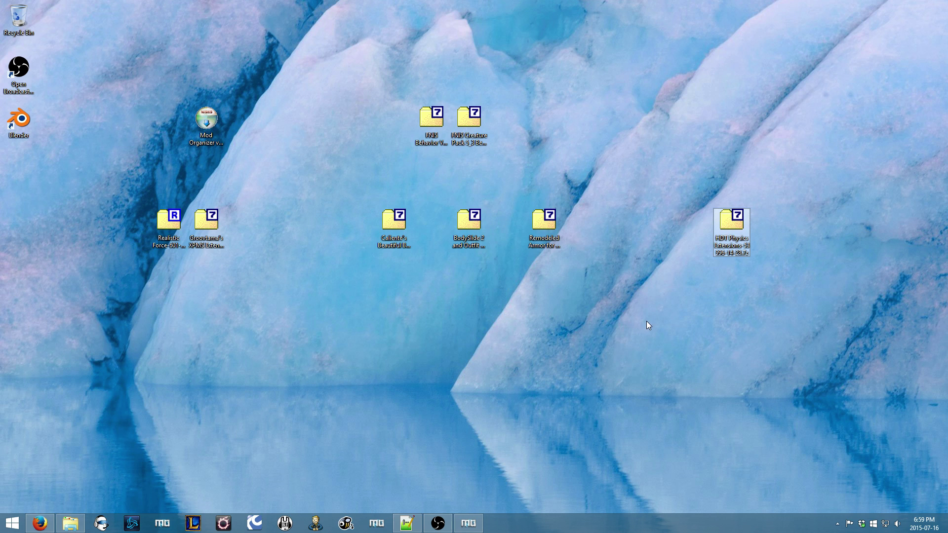
pyautogui.click(554, 311)
# Read the Realistic Force, XPMS and FNIS archive names, then restore the Mod Organizer window
pyautogui.click(184, 230)
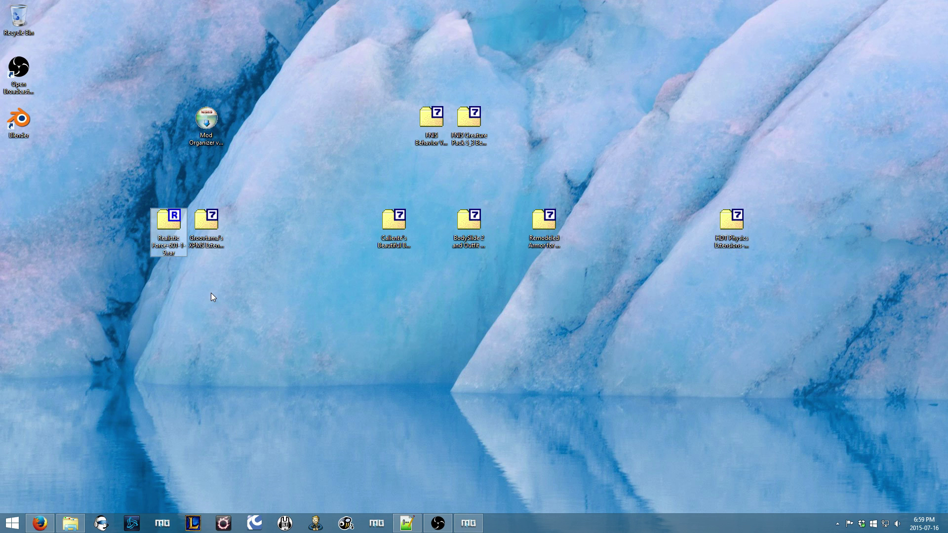
pyautogui.click(209, 233)
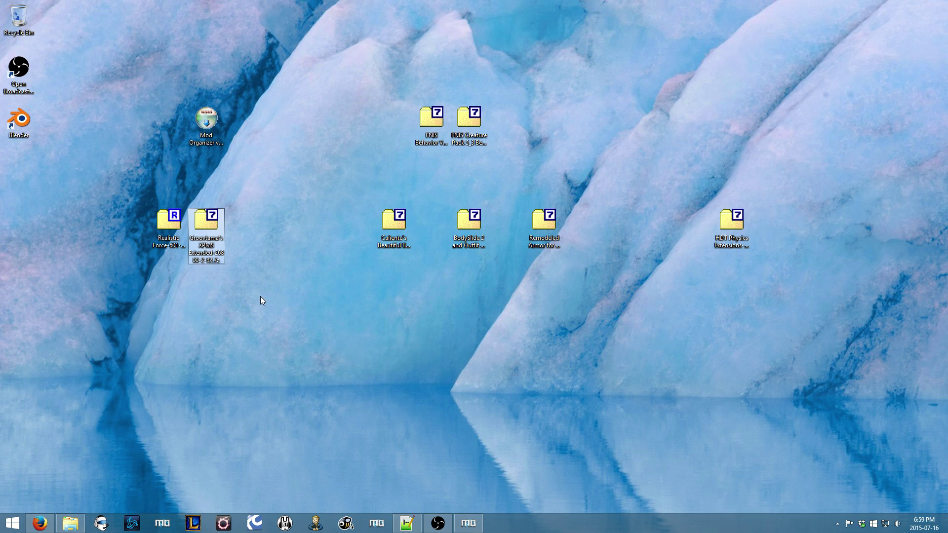
pyautogui.click(233, 290)
pyautogui.press('f')
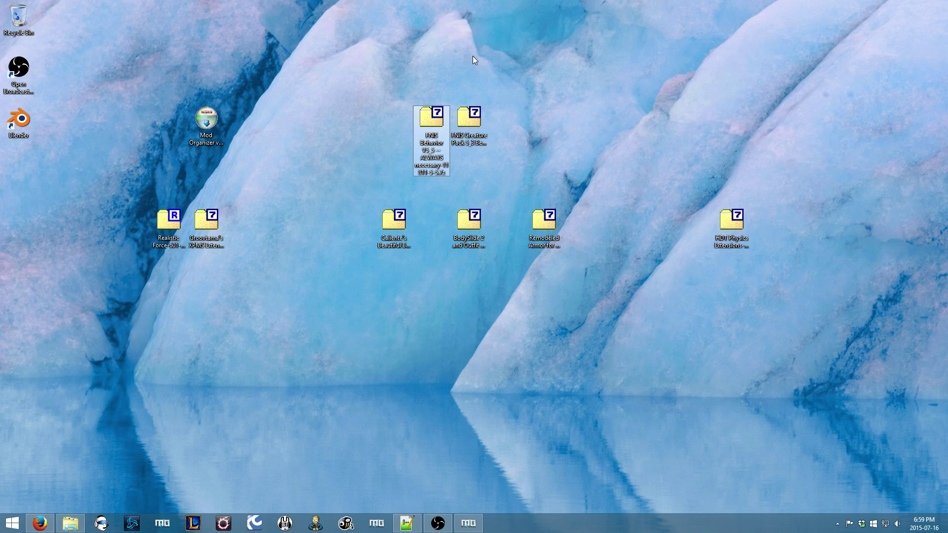
pyautogui.press('f')
pyautogui.click(559, 123)
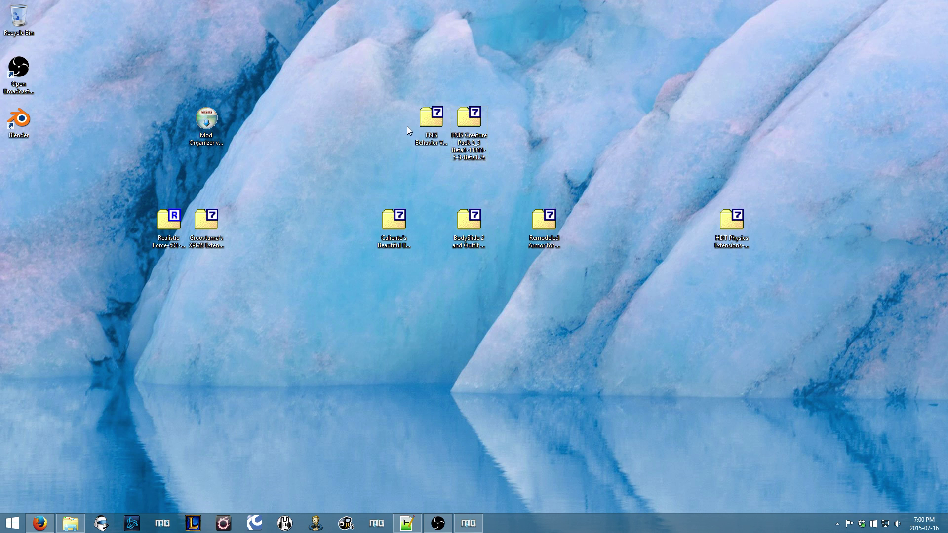
pyautogui.click(426, 129)
pyautogui.click(580, 140)
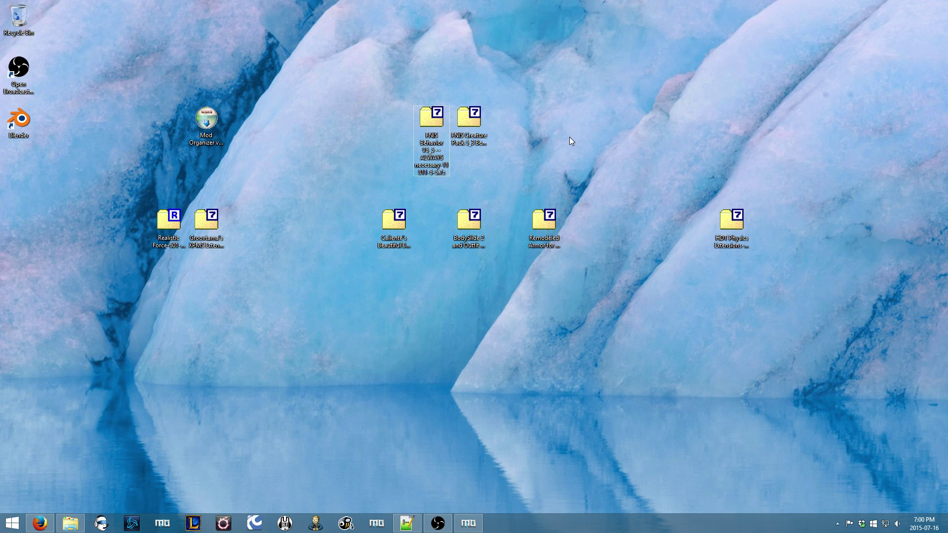
pyautogui.click(472, 224)
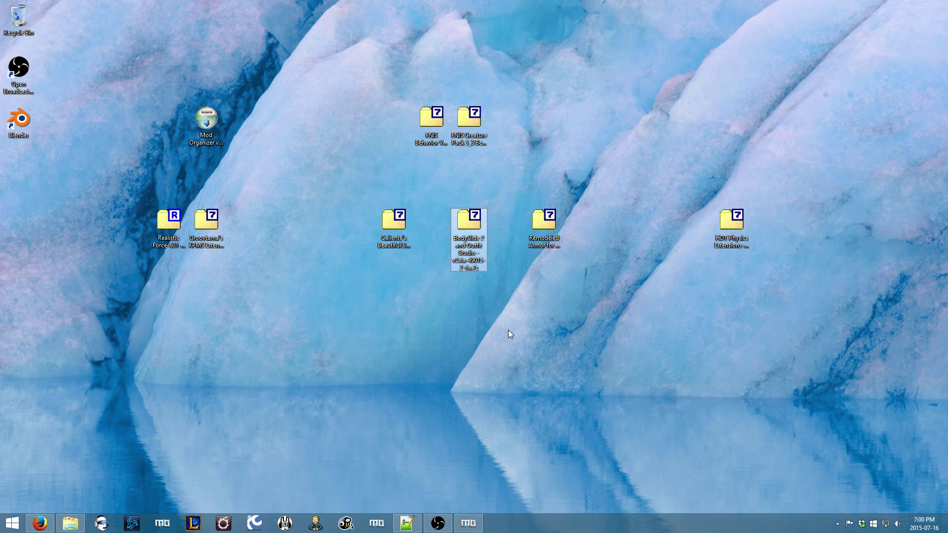
pyautogui.click(469, 522)
# Keep SKSE as the launch program and start installing the Caliente's Beautiful Bodies Edition archive
pyautogui.moveTo(660, 150); pyautogui.dragTo(441, 132)
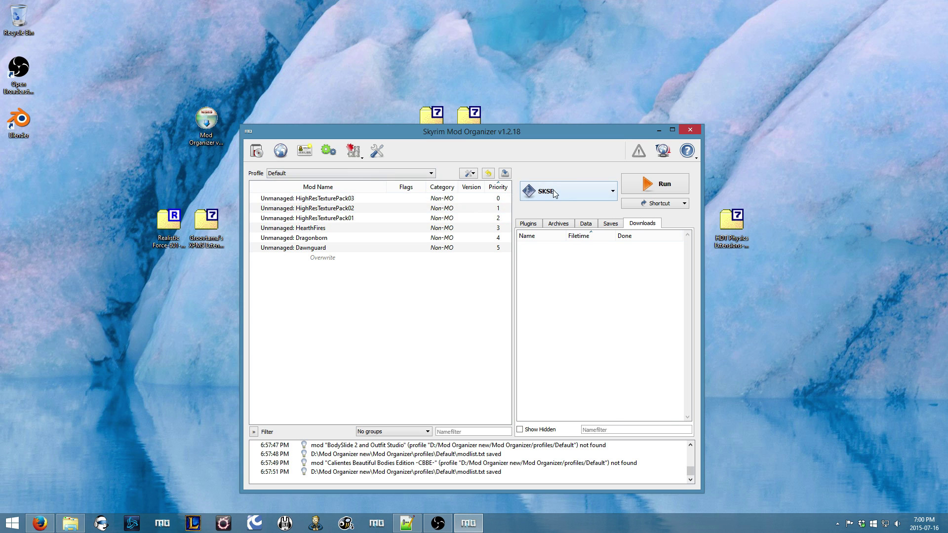
pyautogui.click(573, 191)
pyautogui.click(574, 191)
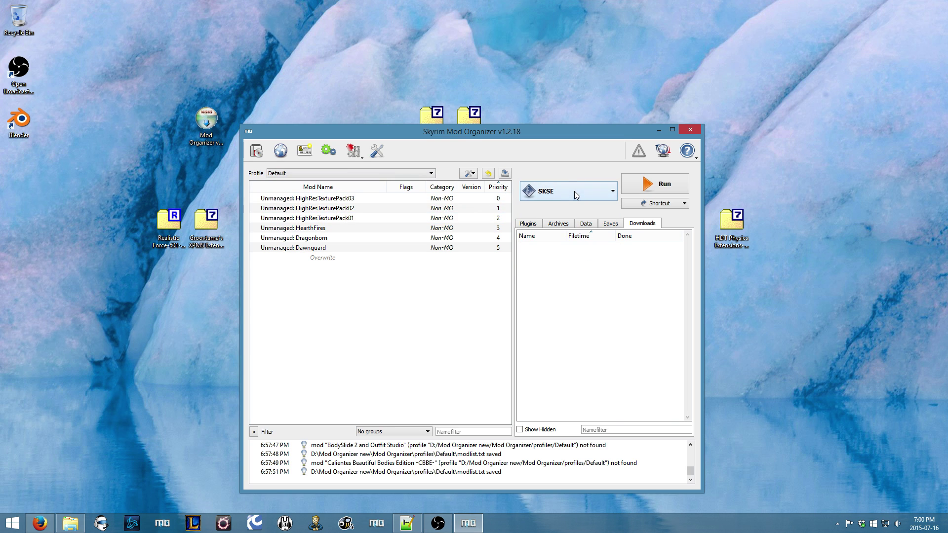
pyautogui.click(256, 150)
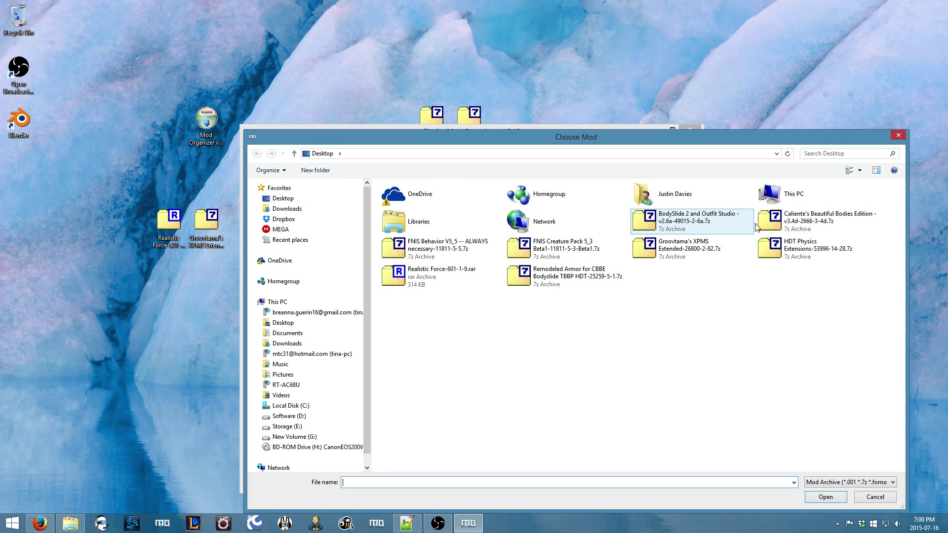
pyautogui.doubleClick(768, 224)
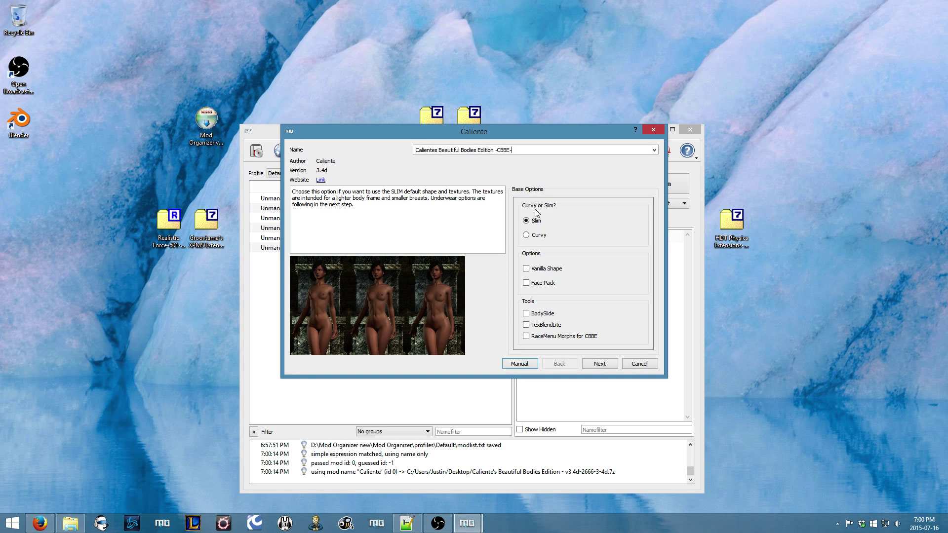
# Install CBBE with the Slim body, Face Pack and Feminine Brows options
pyautogui.moveTo(527, 227)
pyautogui.moveTo(533, 286)
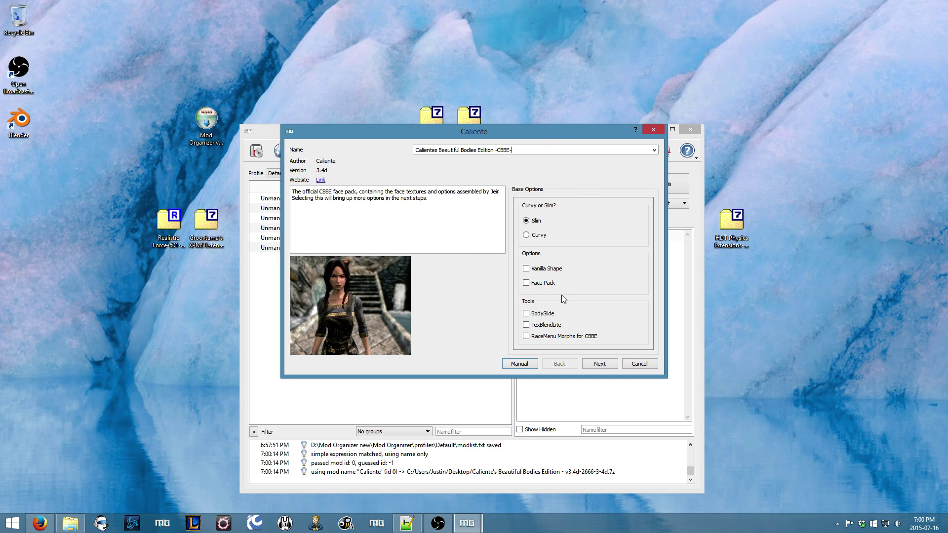
pyautogui.click(526, 284)
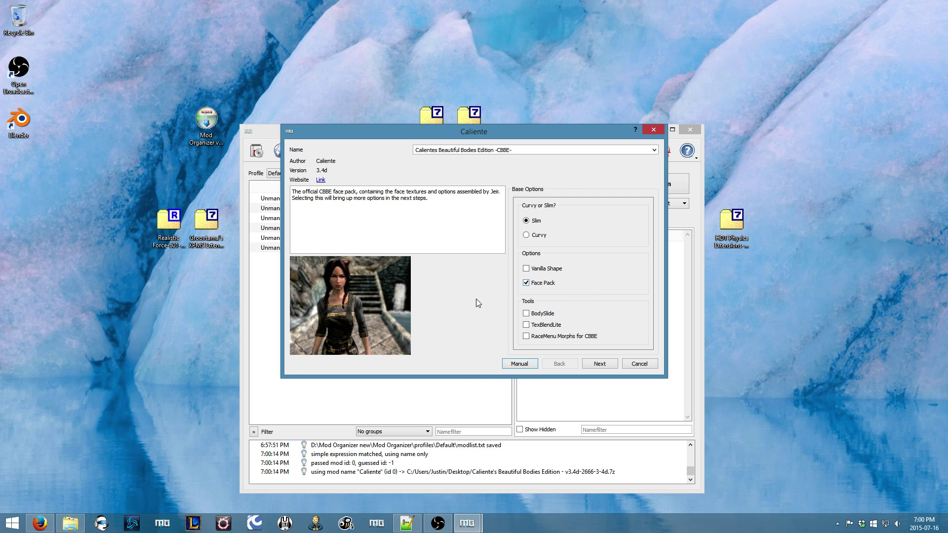
pyautogui.click(599, 364)
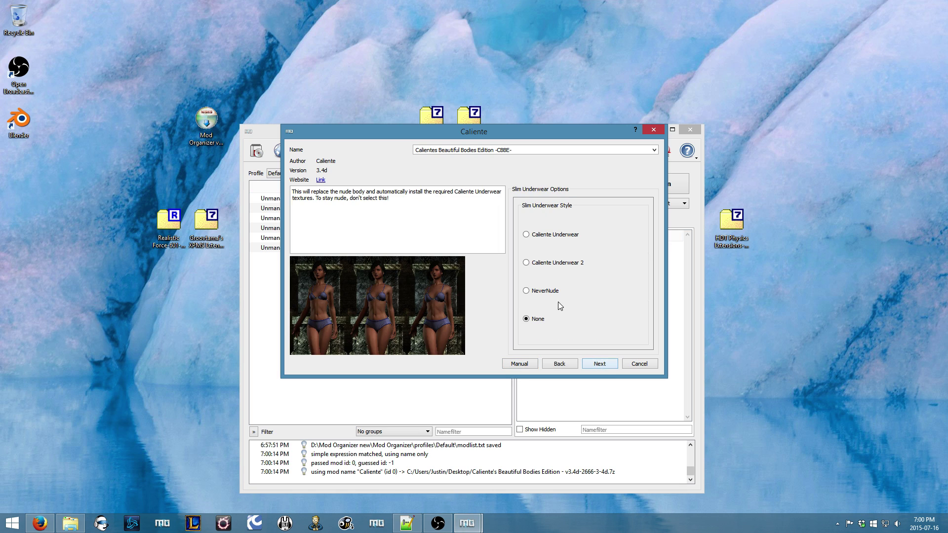
pyautogui.click(604, 363)
pyautogui.click(596, 365)
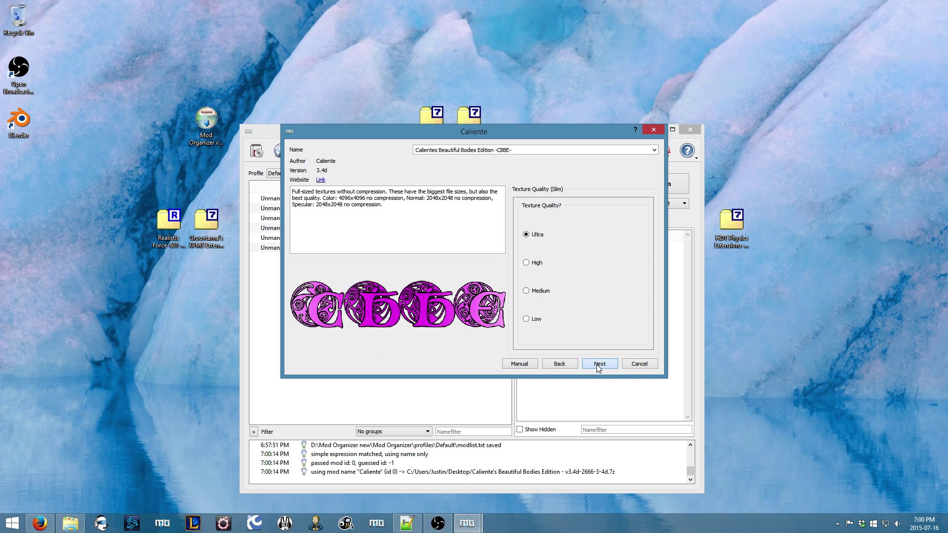
pyautogui.click(601, 365)
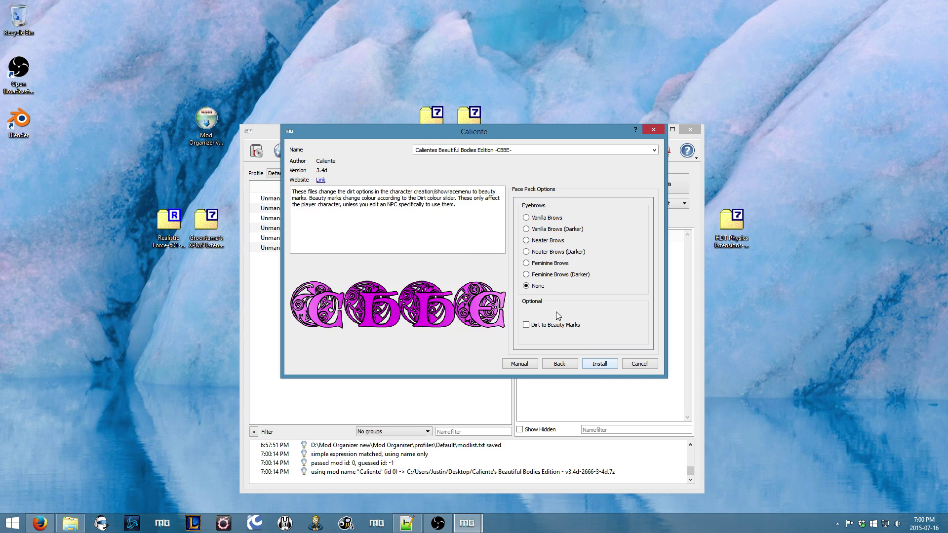
pyautogui.click(526, 264)
pyautogui.moveTo(528, 332)
pyautogui.click(598, 364)
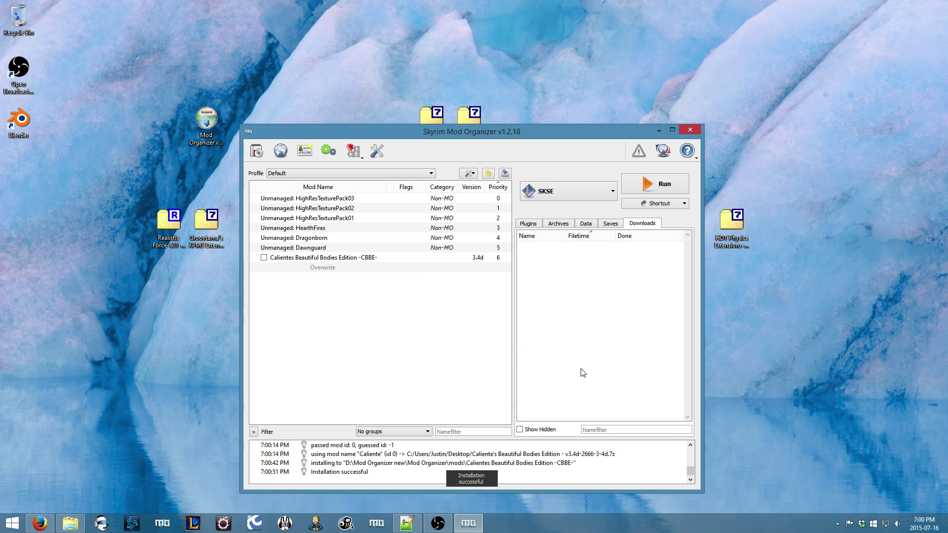
# Install BodySlide 2 and Outfit Studio with CBBE data, leaving RaceMenu Morphs unchecked
pyautogui.click(260, 158)
pyautogui.click(691, 217)
pyautogui.doubleClick(691, 217)
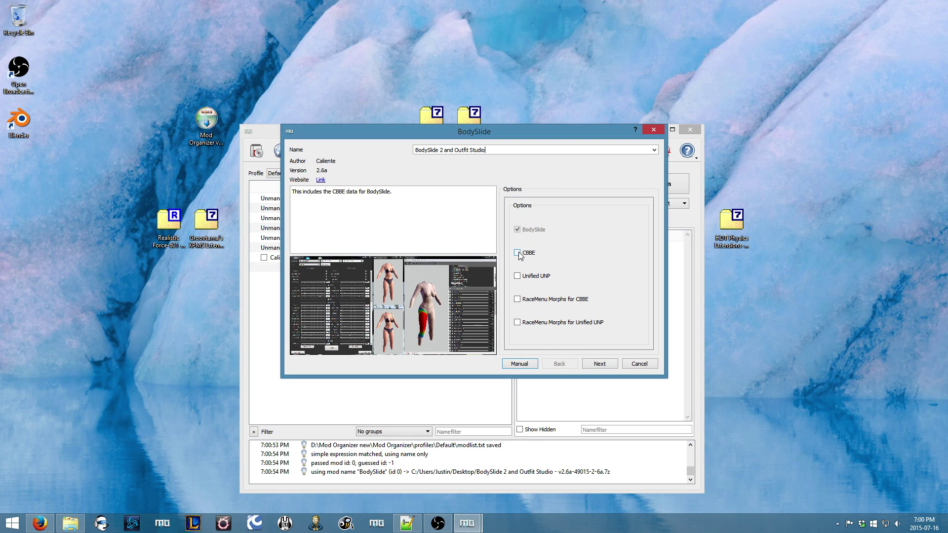
pyautogui.click(517, 253)
pyautogui.click(516, 300)
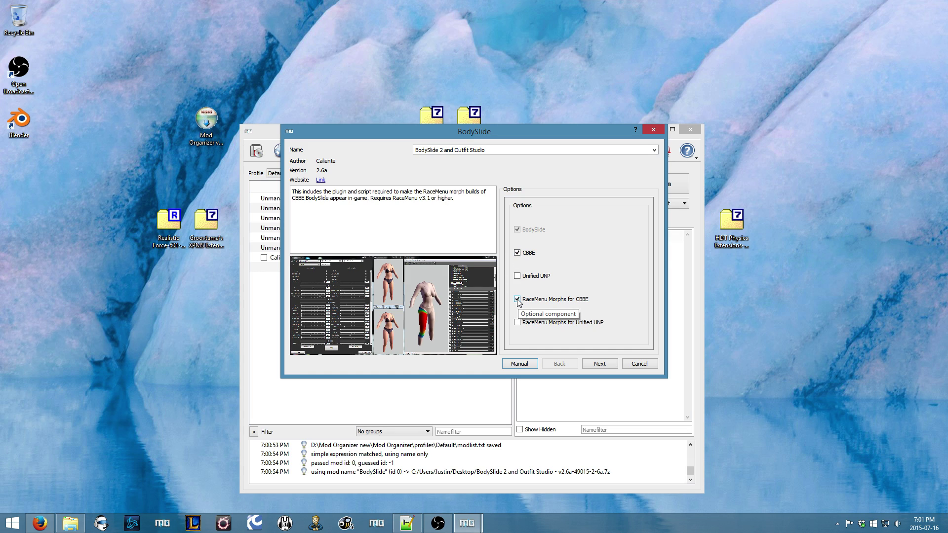
pyautogui.click(517, 301)
pyautogui.click(599, 365)
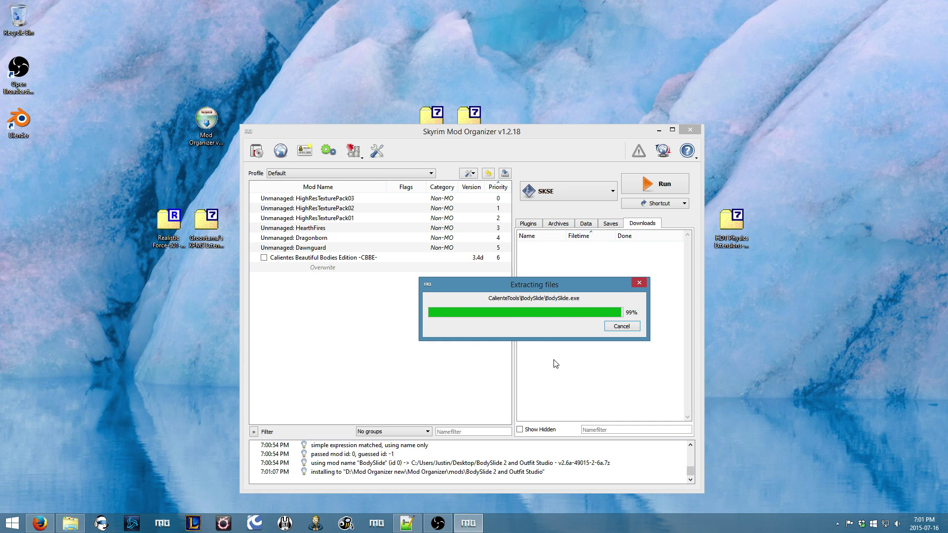
# Install Remodeled Armor for CBBE as a vanilla replacer with Craftable Underwear added
pyautogui.click(257, 152)
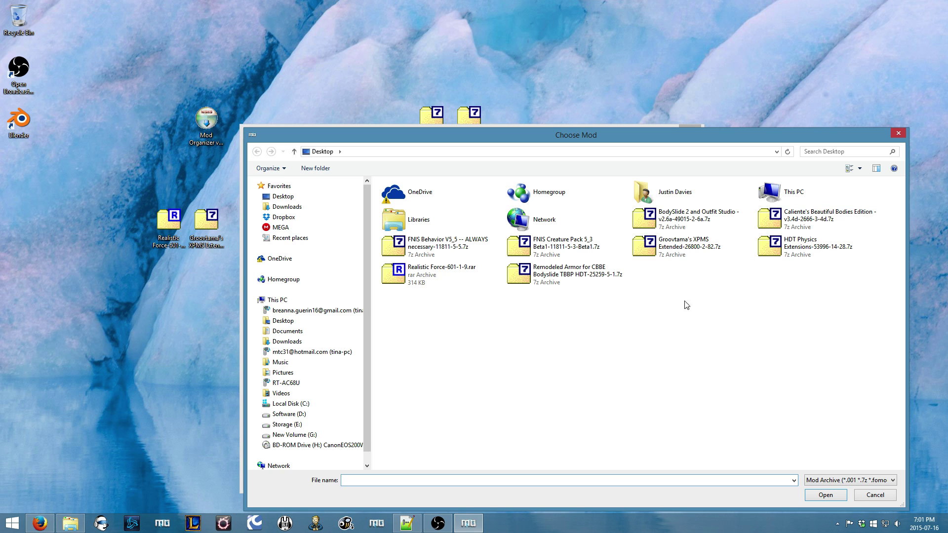
pyautogui.doubleClick(568, 271)
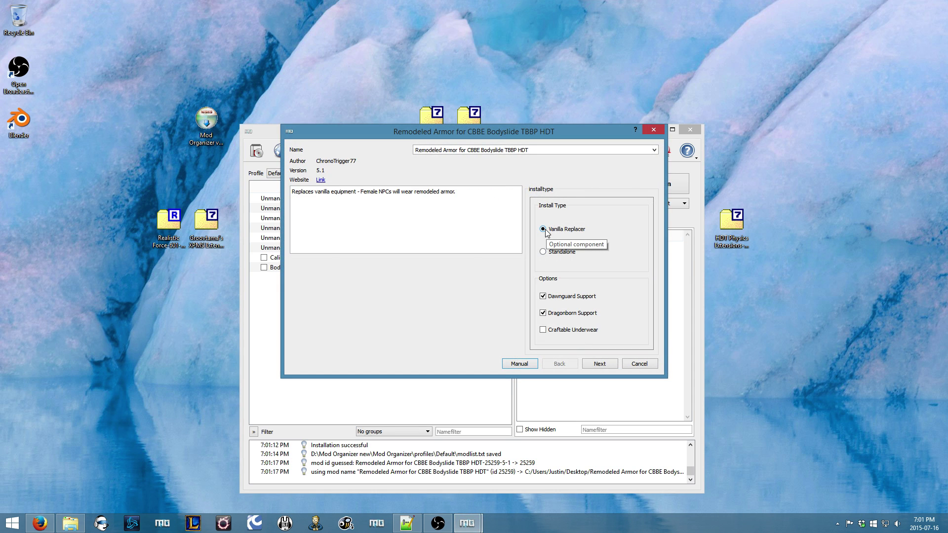
pyautogui.click(543, 329)
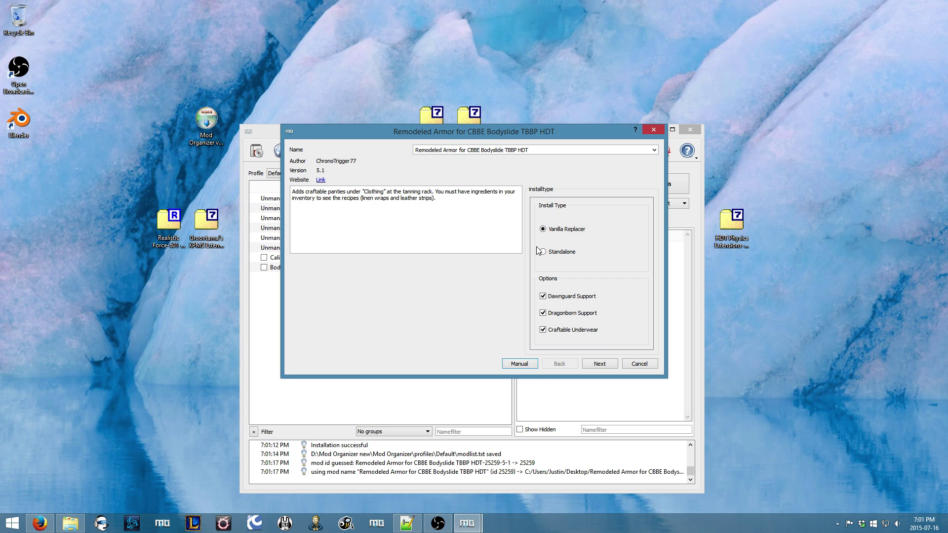
pyautogui.click(594, 365)
pyautogui.click(592, 364)
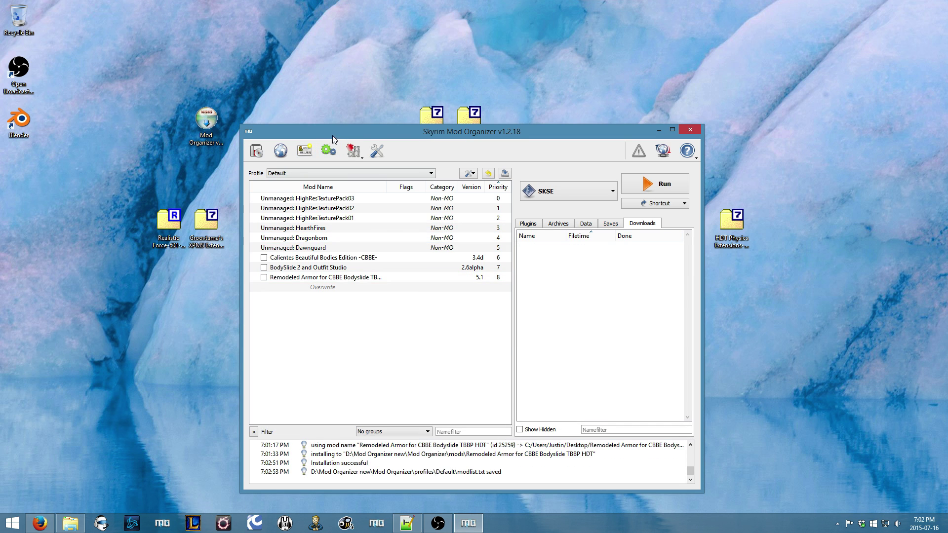
# Install FNIS Behavior V5 5, setting its inner folder as the data directory
pyautogui.click(256, 151)
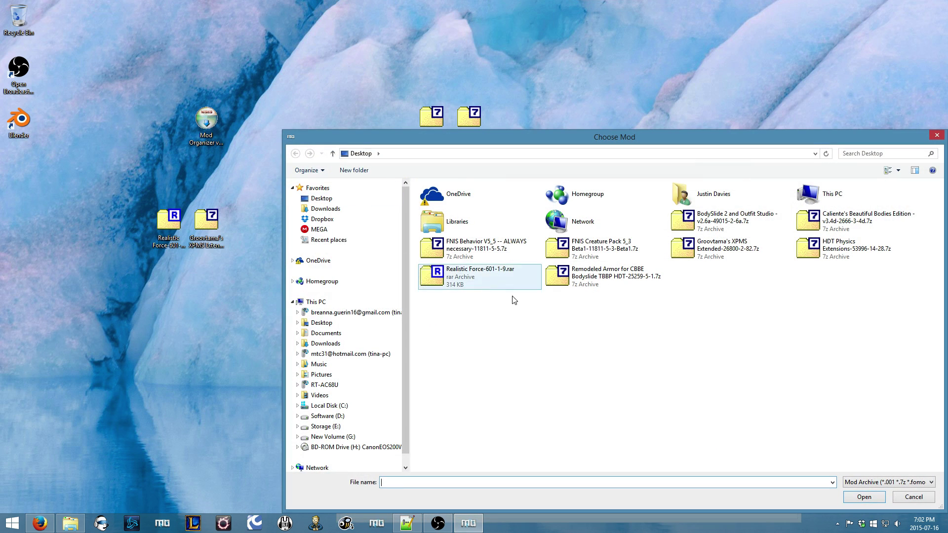
pyautogui.doubleClick(493, 255)
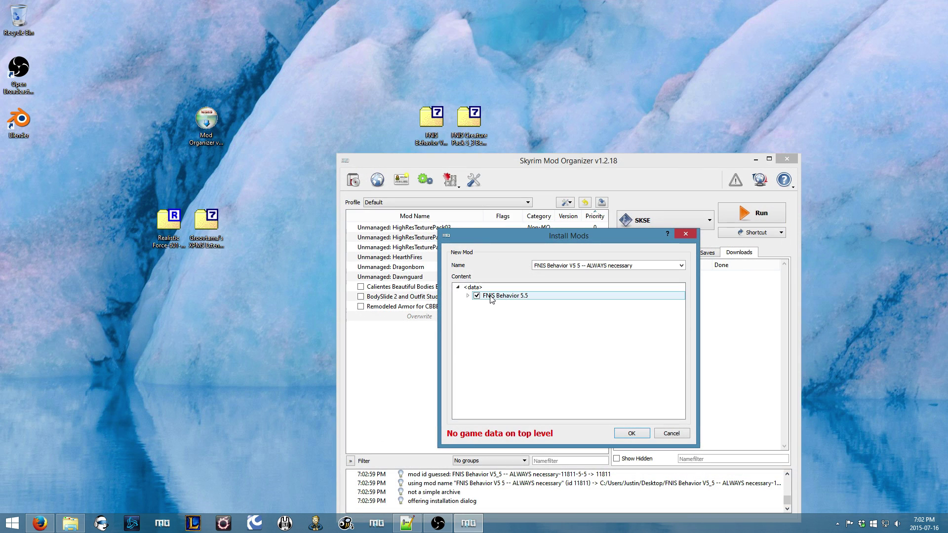
pyautogui.click(467, 296)
pyautogui.rightClick(500, 307)
pyautogui.click(521, 313)
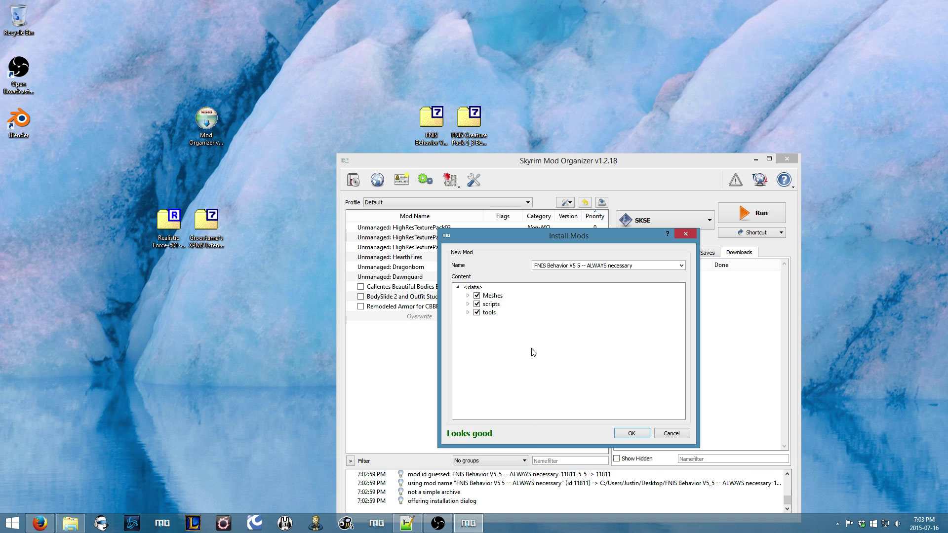
pyautogui.click(636, 433)
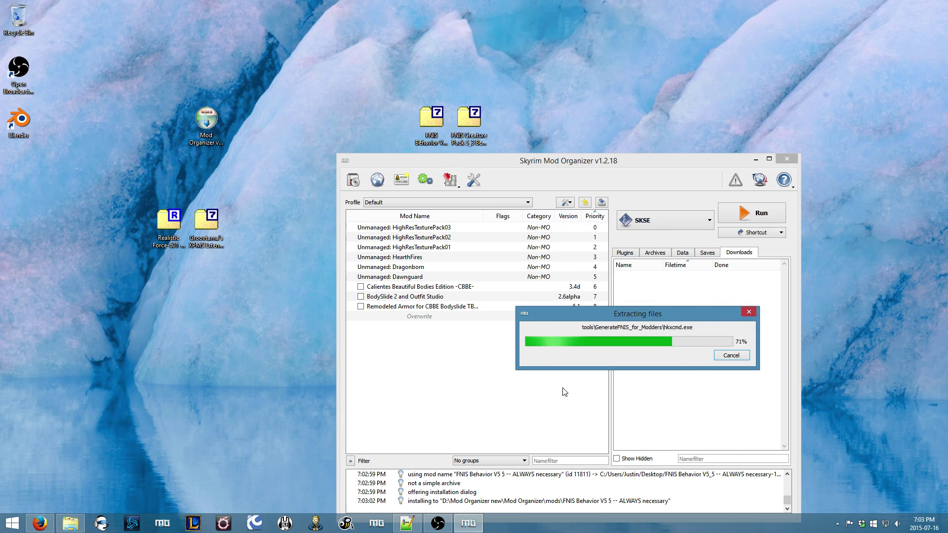
# Install FNIS Creature Pack 5 3 Beta1 with its 5.3 folder as the data directory
pyautogui.click(348, 184)
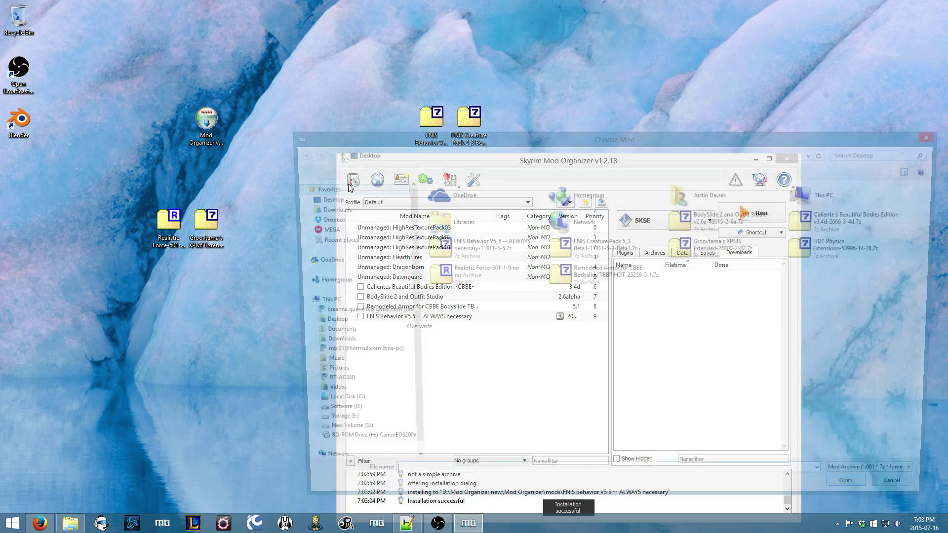
pyautogui.doubleClick(586, 251)
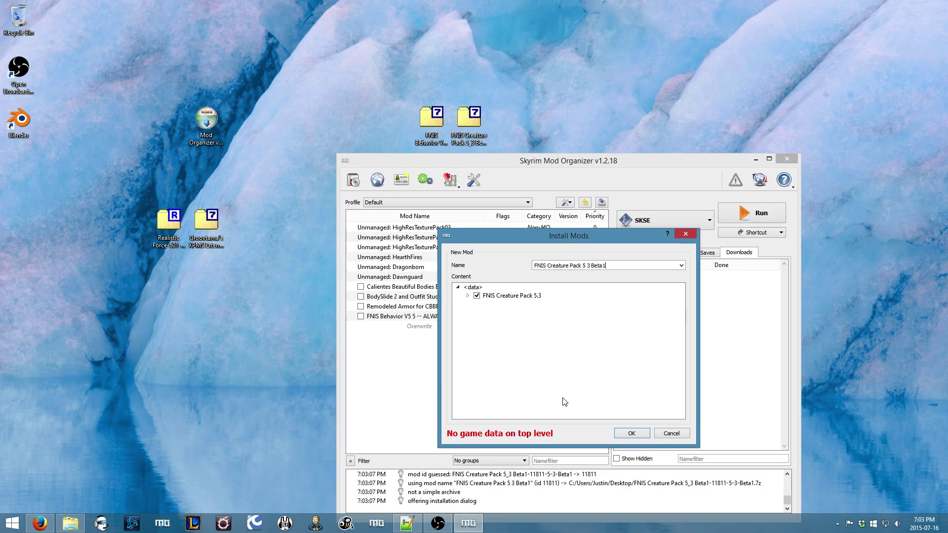
pyautogui.click(467, 295)
pyautogui.rightClick(493, 297)
pyautogui.click(508, 306)
pyautogui.click(630, 434)
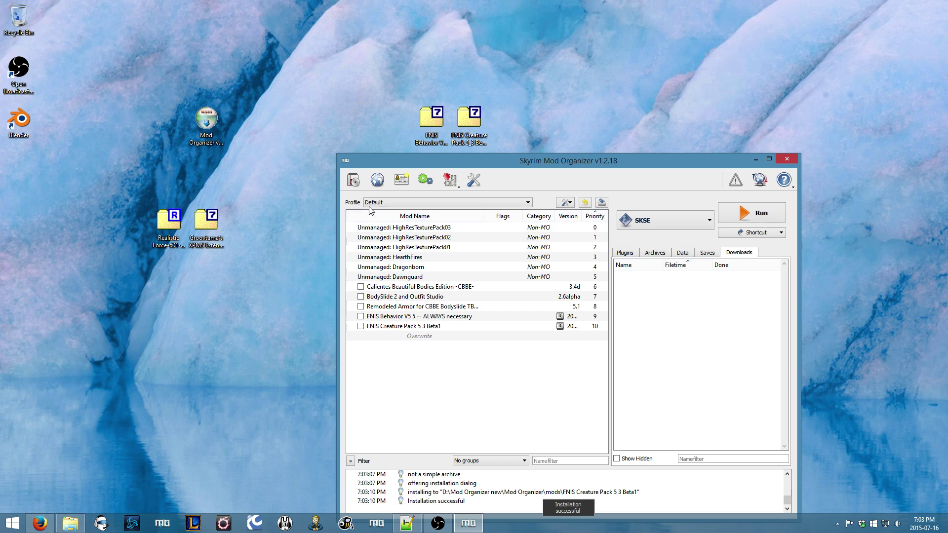
# Quick-install the Realistic Force archive
pyautogui.click(353, 180)
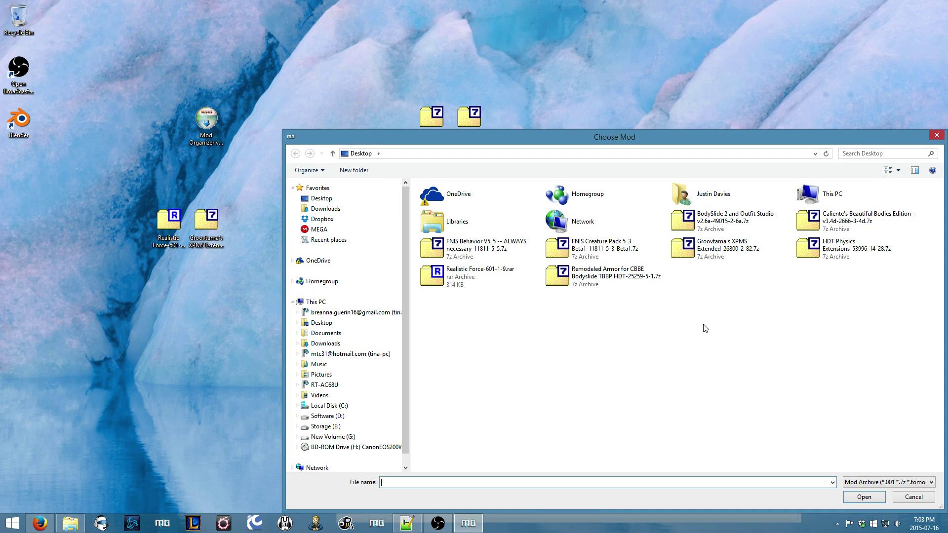
pyautogui.doubleClick(502, 280)
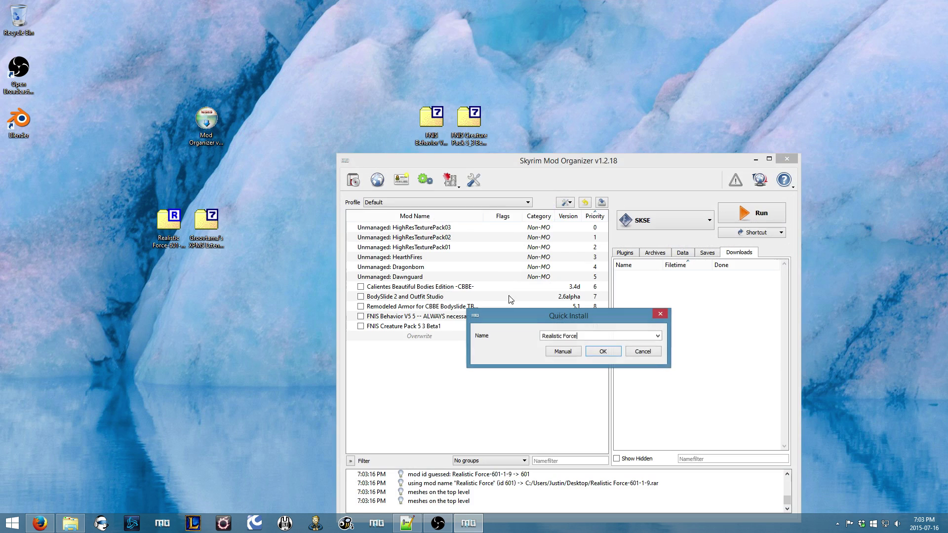
pyautogui.click(602, 348)
# Run the Groovtama XPMS Extended installer through its pages up to the Havok rig map page
pyautogui.click(350, 183)
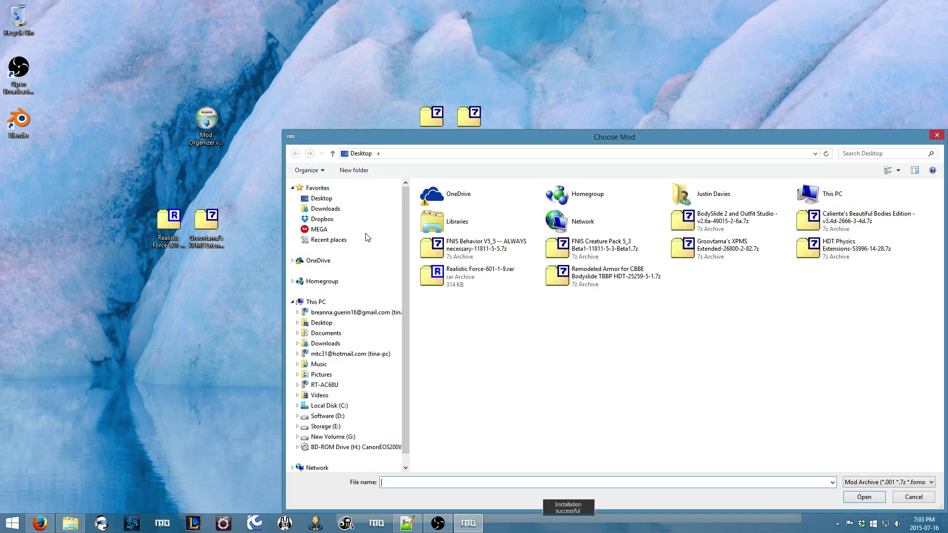
pyautogui.click(713, 251)
pyautogui.doubleClick(713, 250)
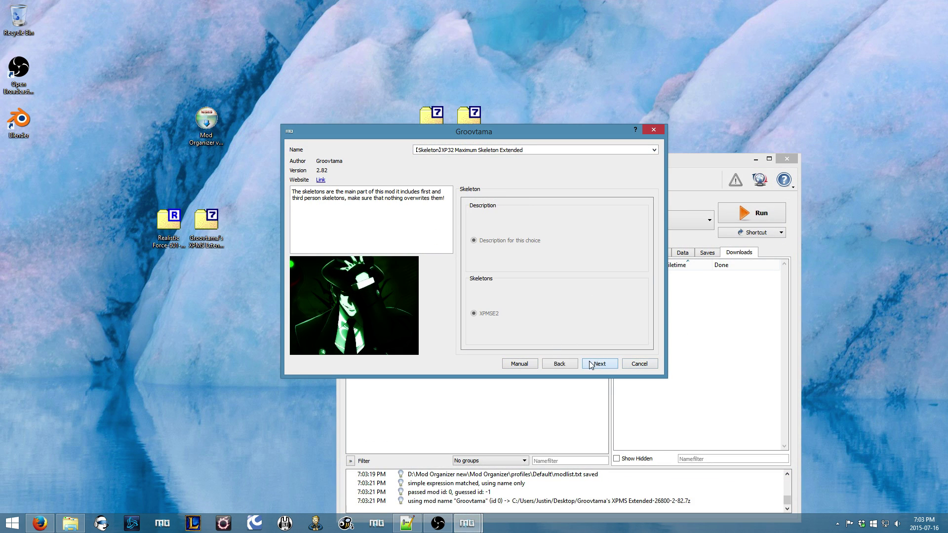
pyautogui.click(588, 365)
pyautogui.click(596, 366)
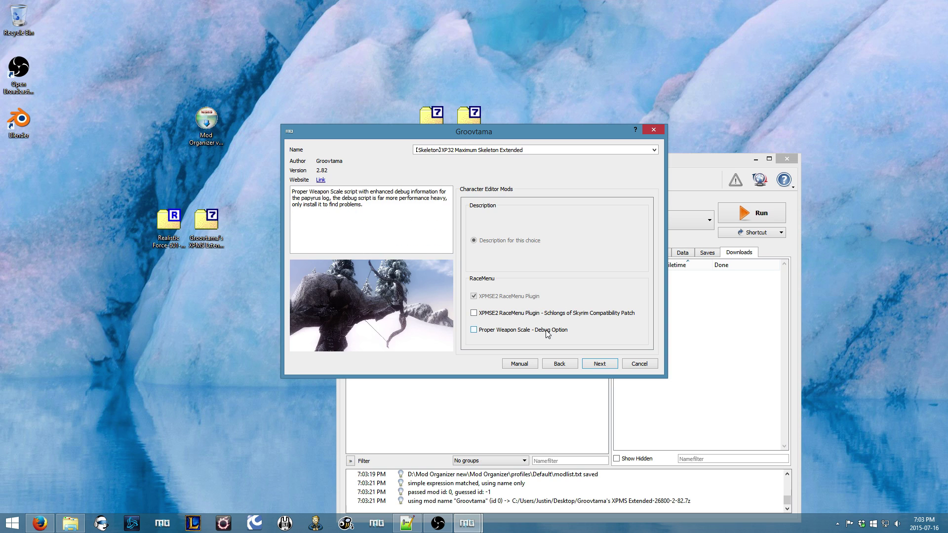
pyautogui.click(599, 364)
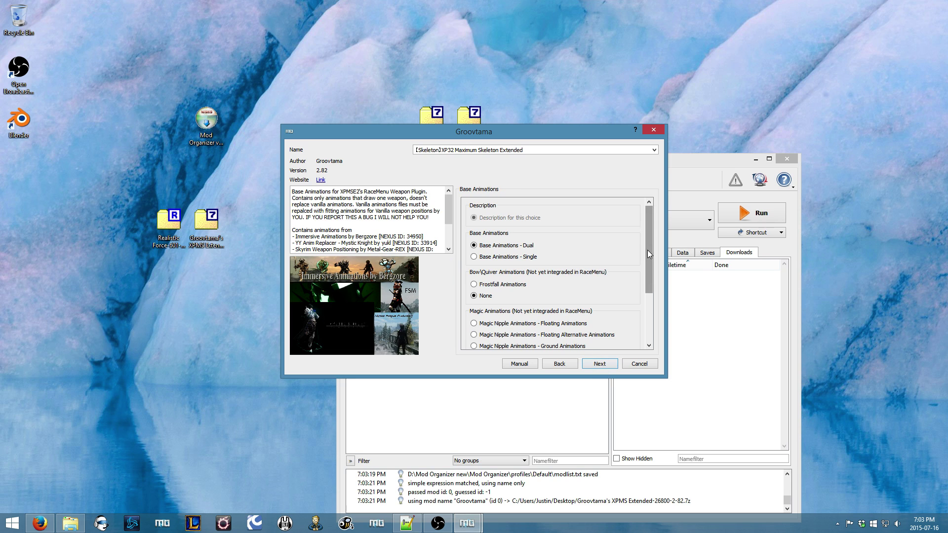
pyautogui.moveTo(648, 250); pyautogui.dragTo(653, 228)
pyautogui.click(599, 364)
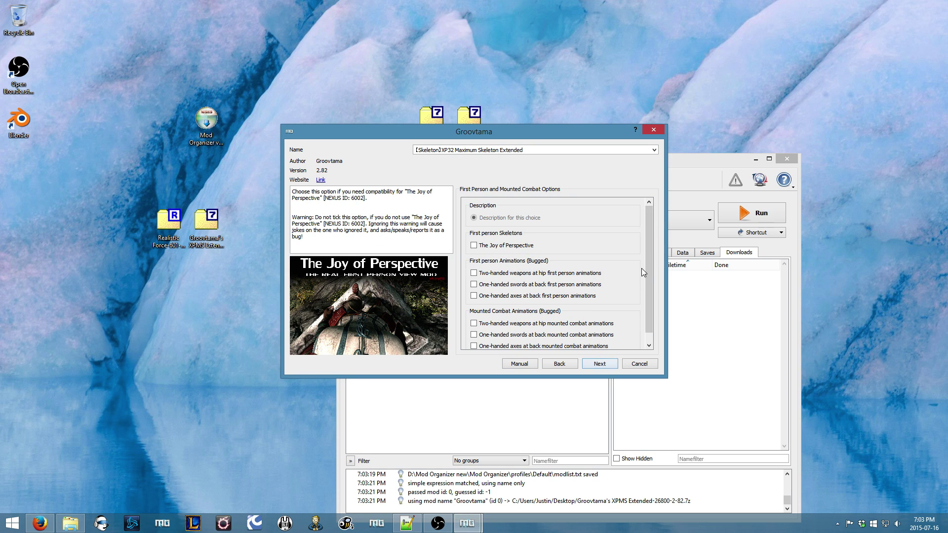
pyautogui.scroll(-1, 642, 311)
pyautogui.click(600, 364)
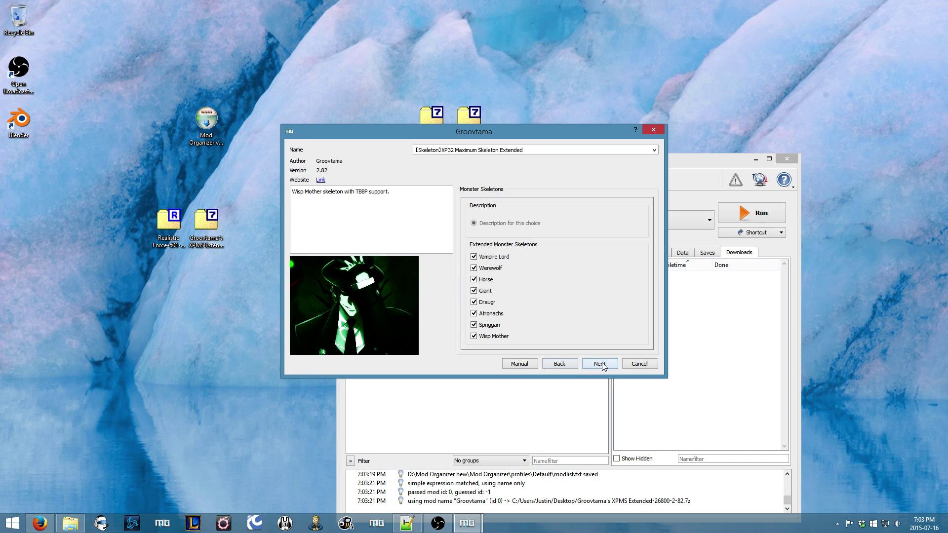
pyautogui.click(597, 365)
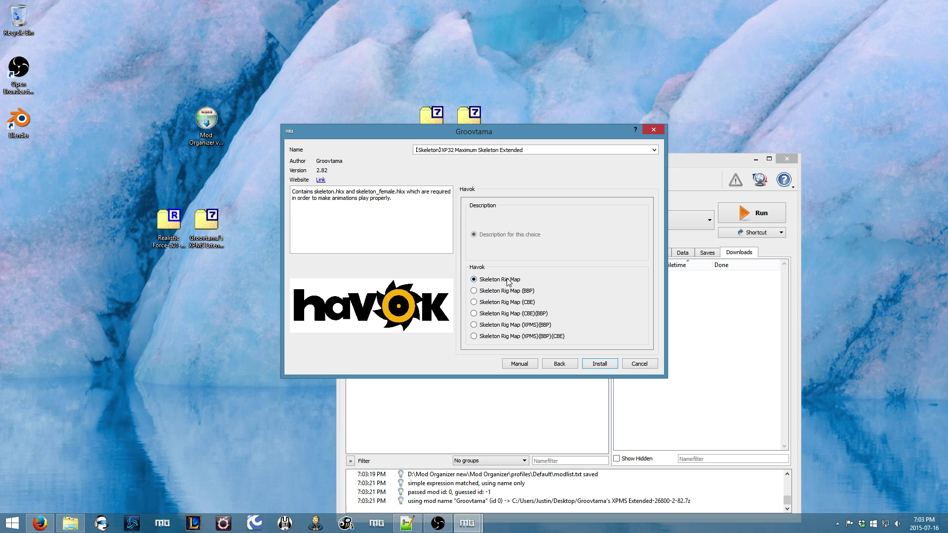
# Finish installing the XPMS skeleton and quick-install HDT Physics Extensions
pyautogui.click(601, 364)
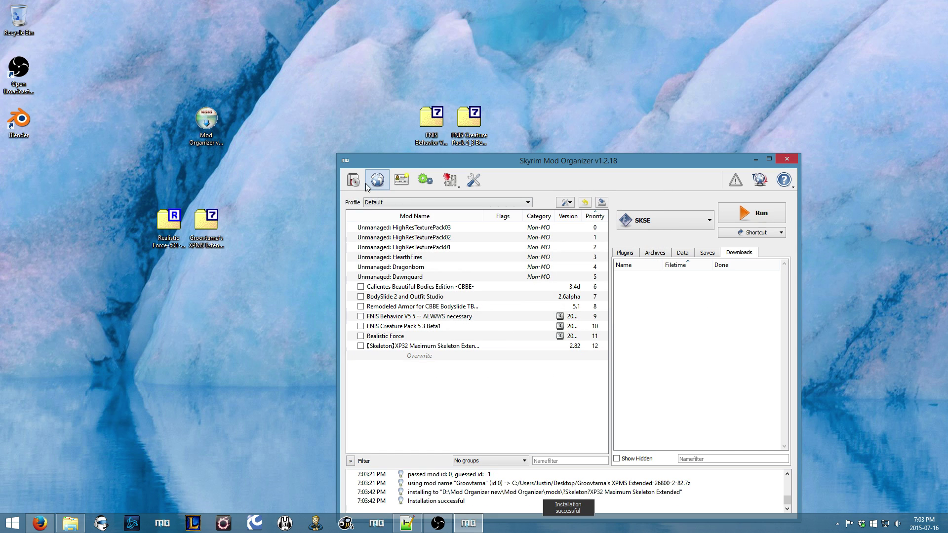
pyautogui.moveTo(459, 161); pyautogui.dragTo(413, 271)
pyautogui.click(303, 290)
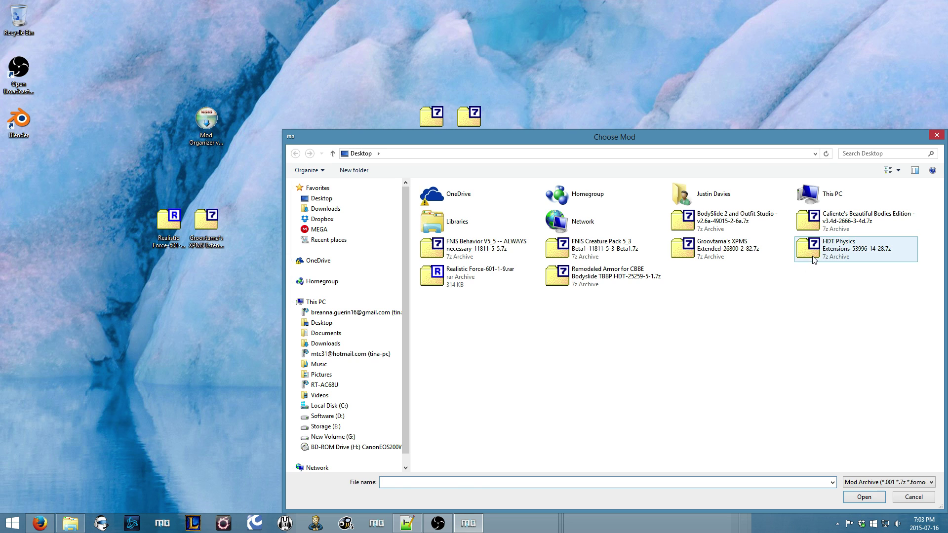
pyautogui.doubleClick(813, 256)
pyautogui.click(553, 459)
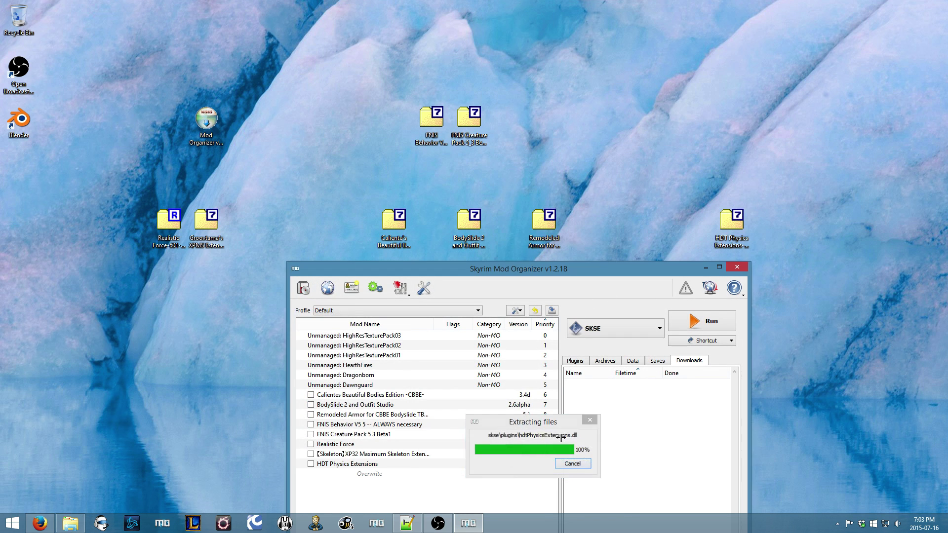
# Enable CBBE, BodySlide, Remodeled Armor, FNIS Creature Pack, Realistic Force, XPMS and HDT in the mod list
pyautogui.moveTo(563, 269); pyautogui.dragTo(541, 105)
pyautogui.moveTo(618, 108); pyautogui.dragTo(708, 114)
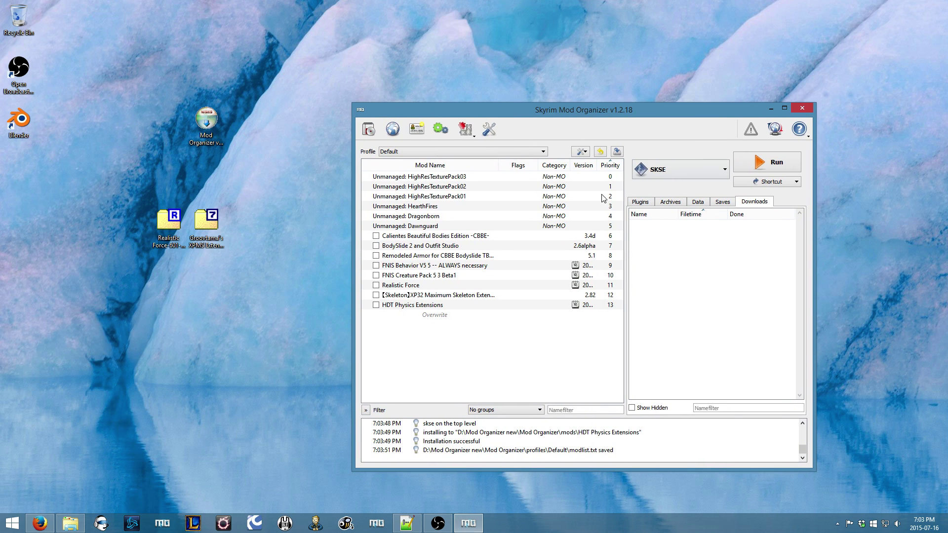
pyautogui.click(377, 236)
pyautogui.click(376, 246)
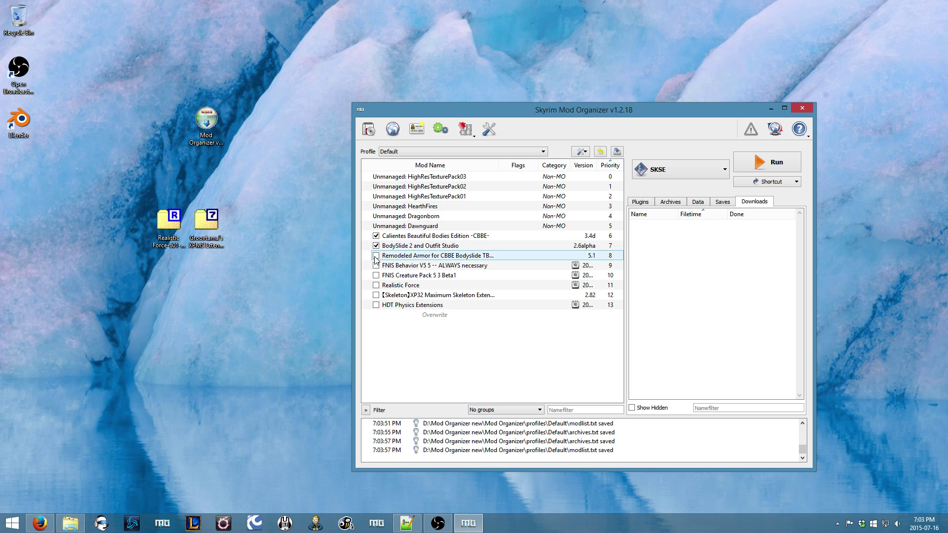
pyautogui.click(376, 255)
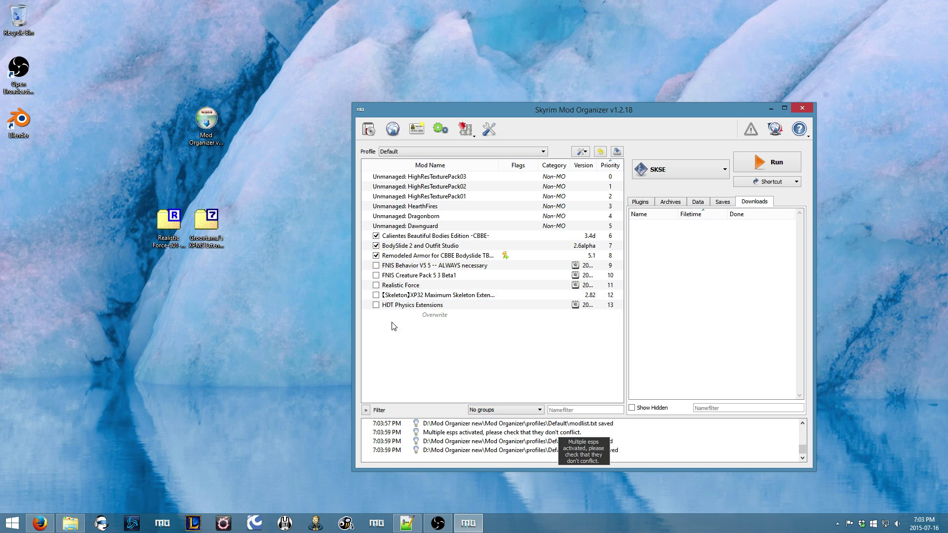
pyautogui.click(376, 276)
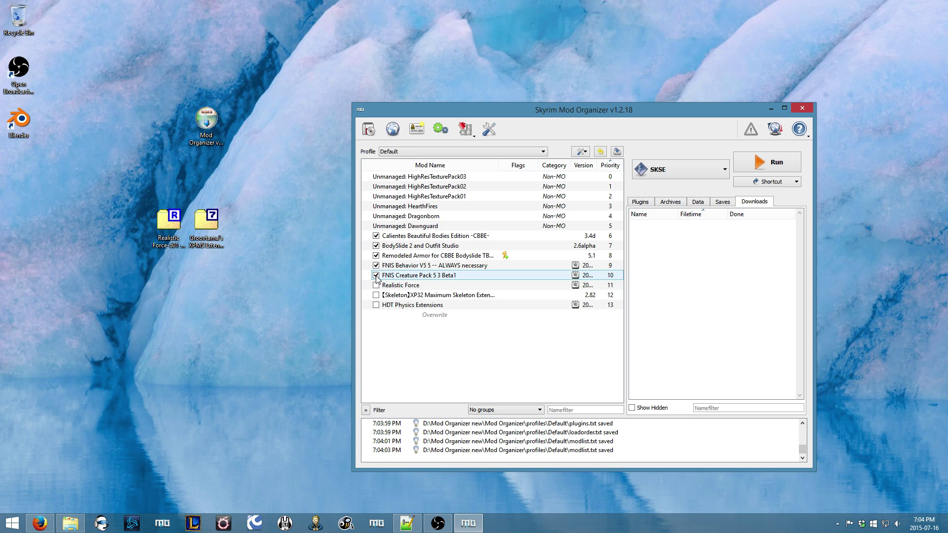
pyautogui.click(376, 288)
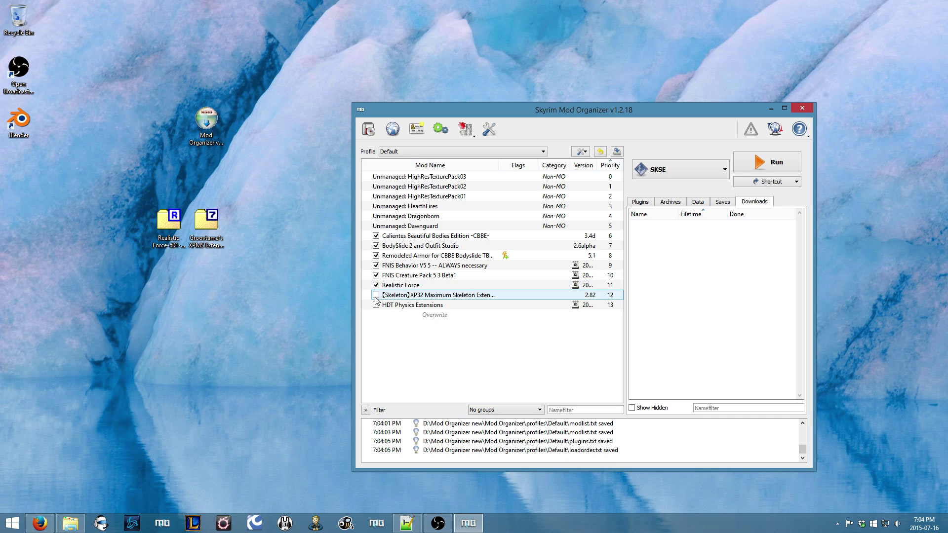
pyautogui.click(376, 296)
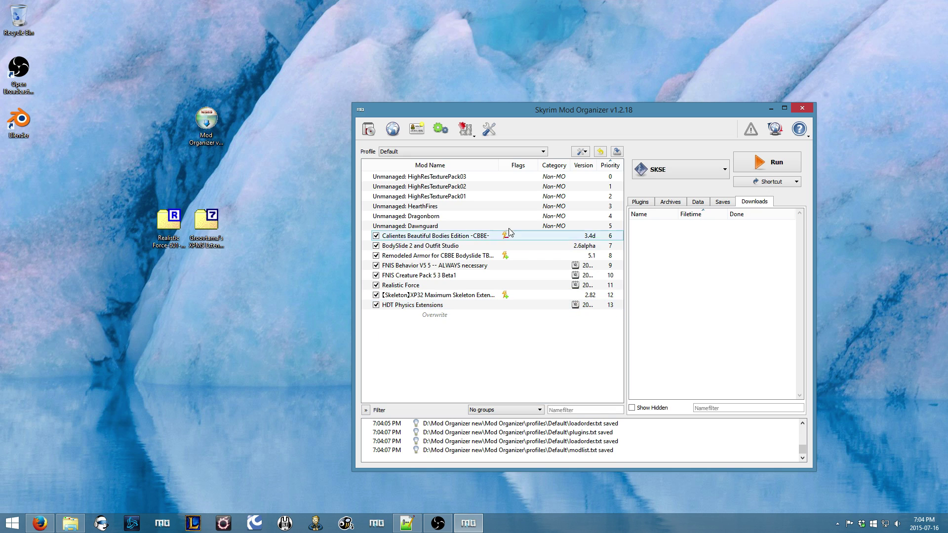
pyautogui.click(496, 295)
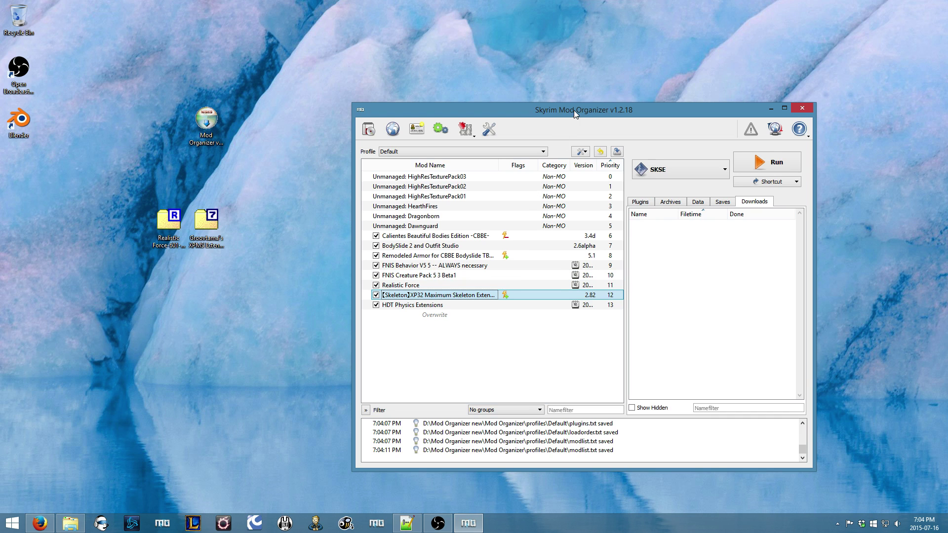
# Register GenerateFNISforUsers.exe from the Data tree's tools folder as an executable
pyautogui.moveTo(573, 110); pyautogui.dragTo(482, 88)
pyautogui.click(611, 181)
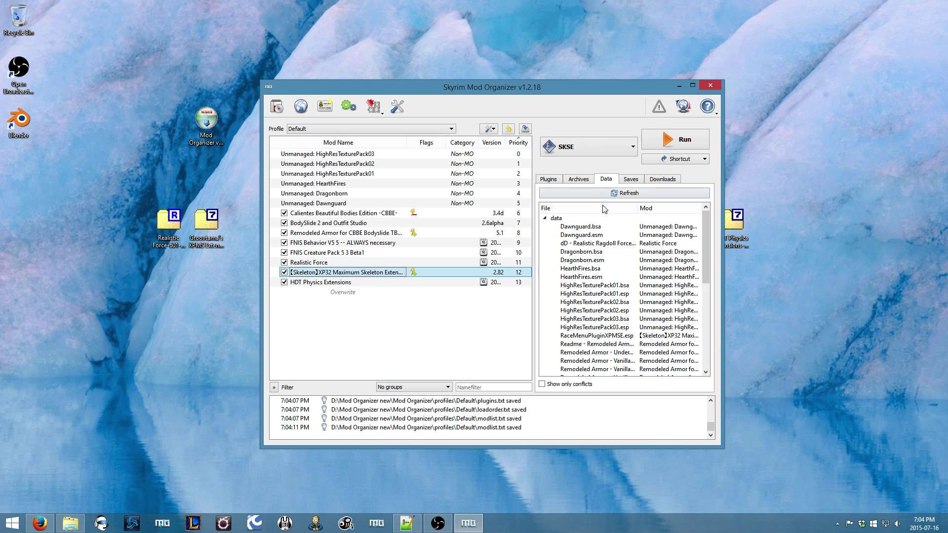
pyautogui.moveTo(707, 232); pyautogui.dragTo(705, 321)
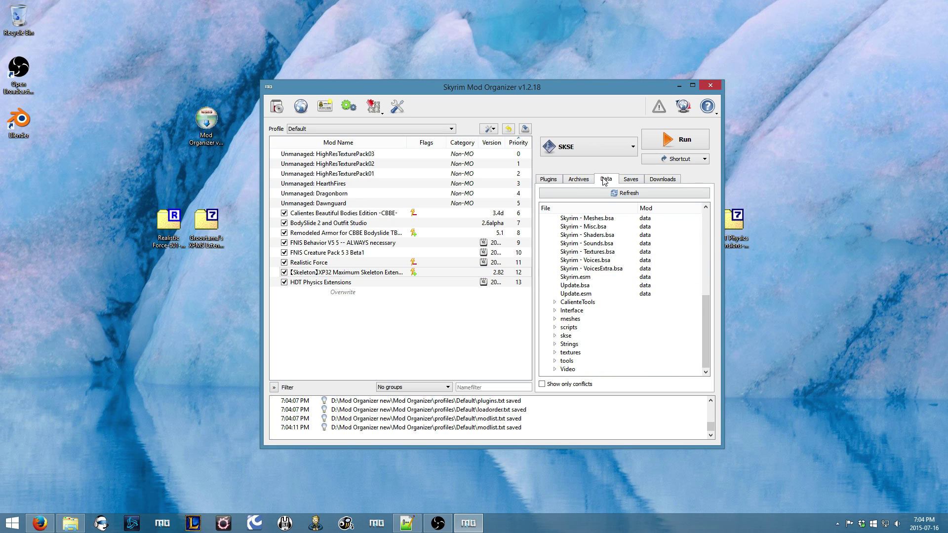
pyautogui.click(554, 361)
pyautogui.moveTo(707, 328); pyautogui.dragTo(821, 357)
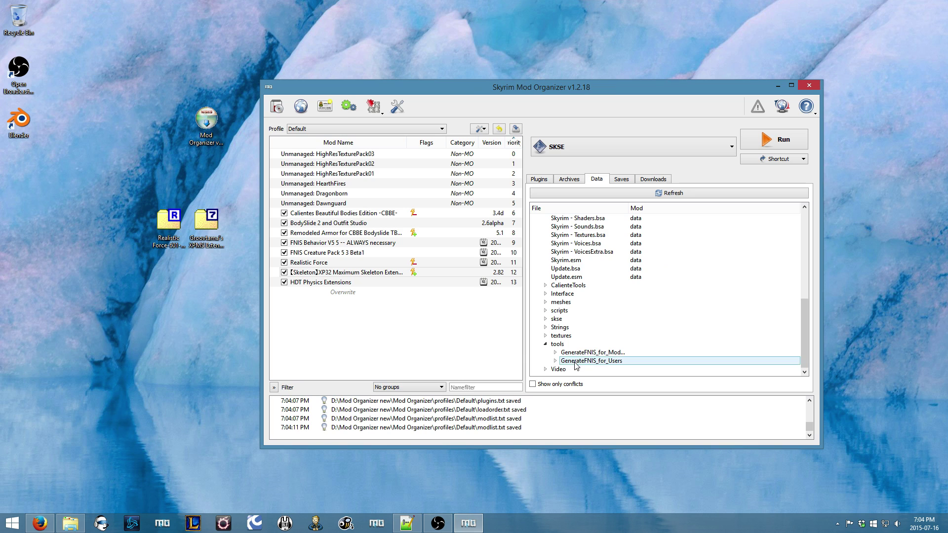
pyautogui.click(555, 364)
pyautogui.scroll(-4, 592, 297)
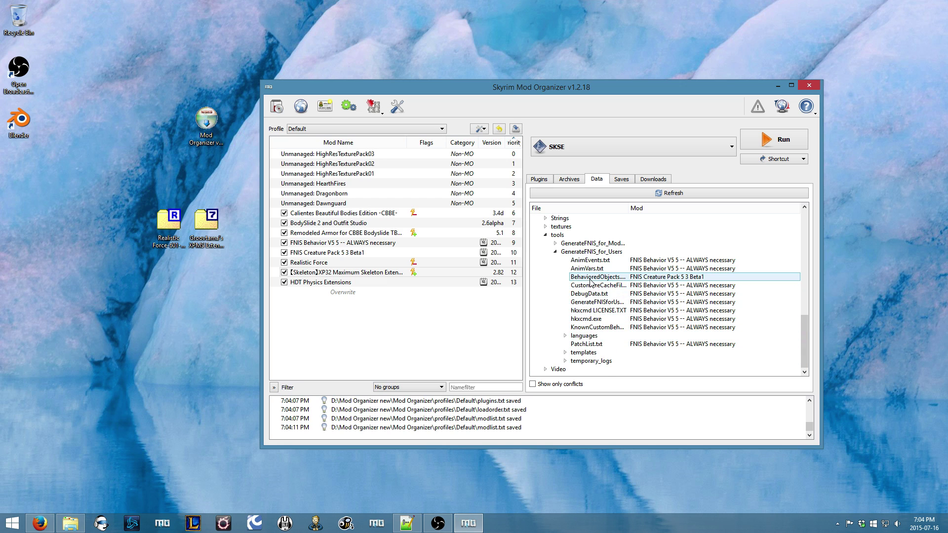
pyautogui.click(597, 302)
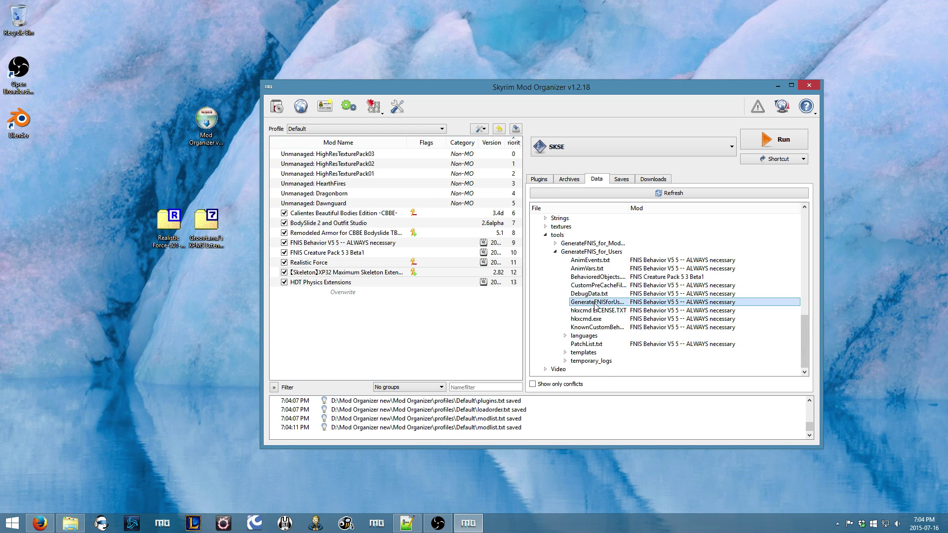
pyautogui.doubleClick(627, 208)
pyautogui.rightClick(628, 307)
pyautogui.click(657, 309)
pyautogui.click(535, 282)
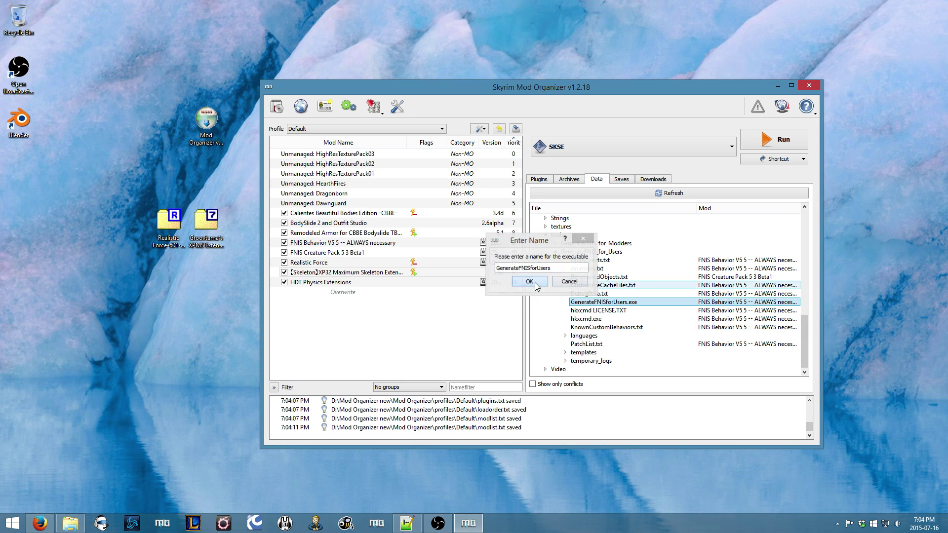
# Register BodySlide.exe from CalienteTools/BodySlide as an executable
pyautogui.scroll(-2, 548, 237)
pyautogui.click(546, 235)
pyautogui.scroll(3, 547, 272)
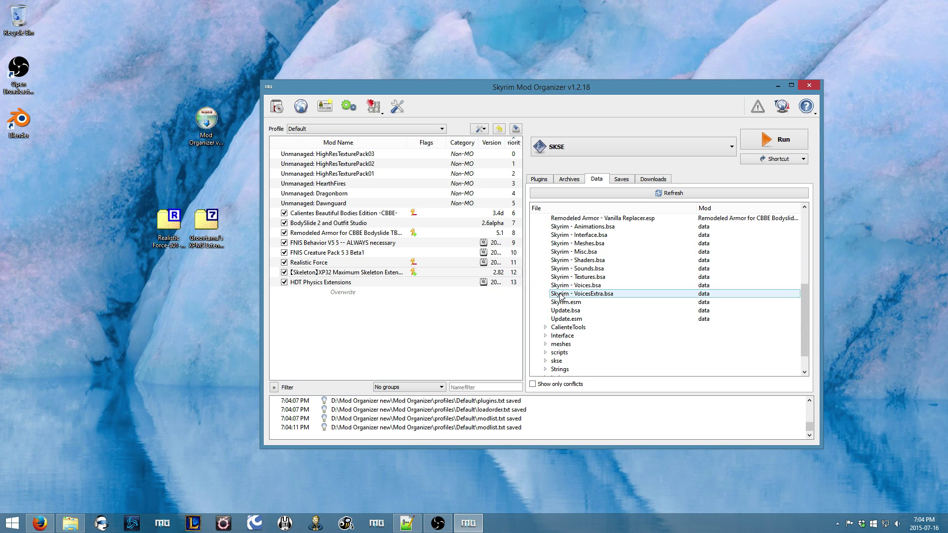
pyautogui.scroll(-3, 545, 306)
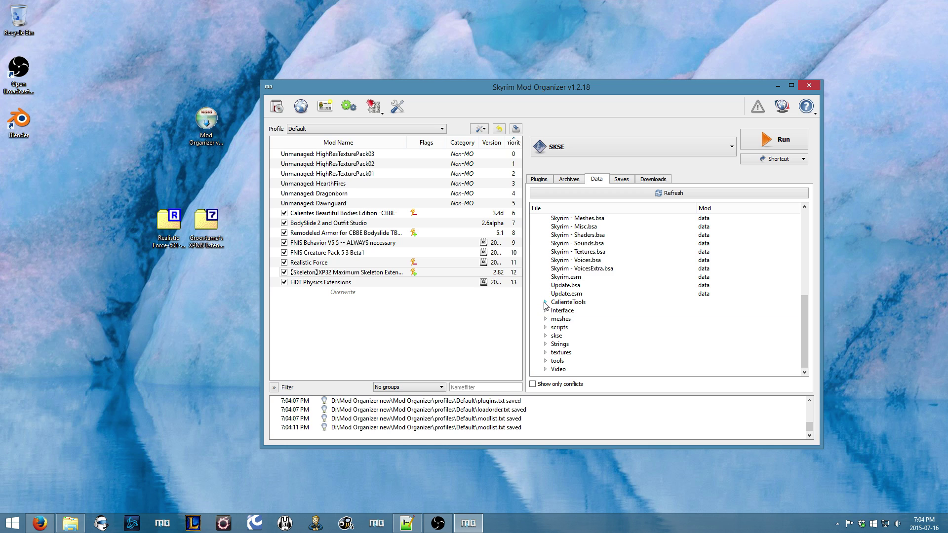
pyautogui.click(546, 303)
pyautogui.click(555, 311)
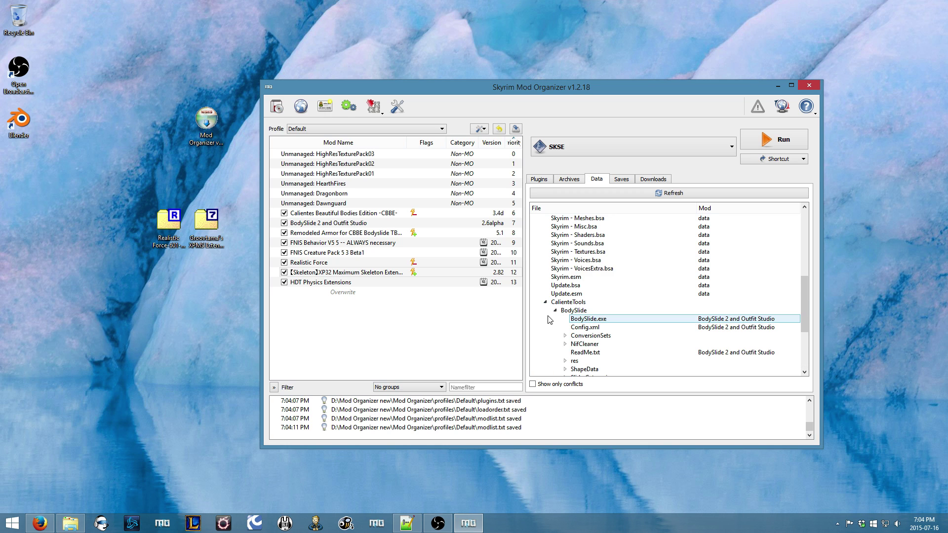
pyautogui.click(587, 318)
pyautogui.rightClick(588, 318)
pyautogui.click(626, 330)
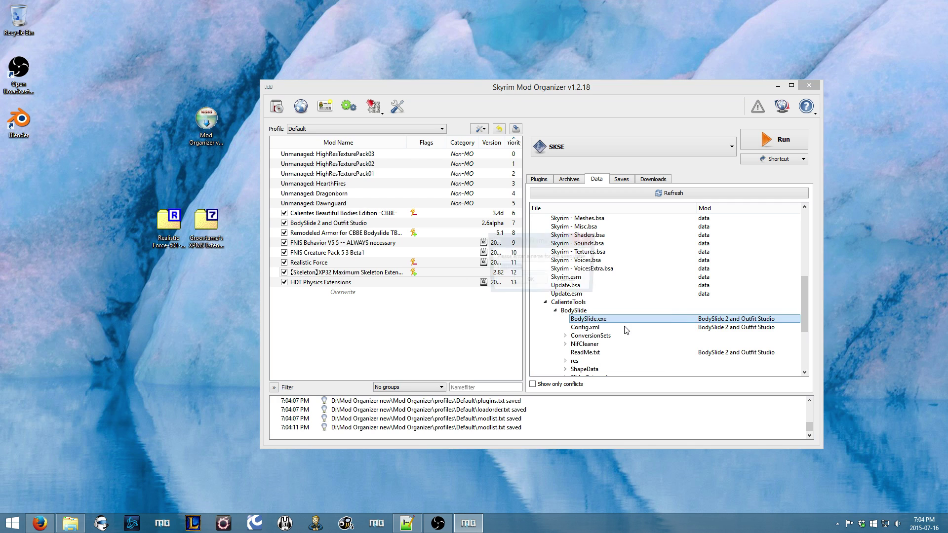
pyautogui.click(532, 282)
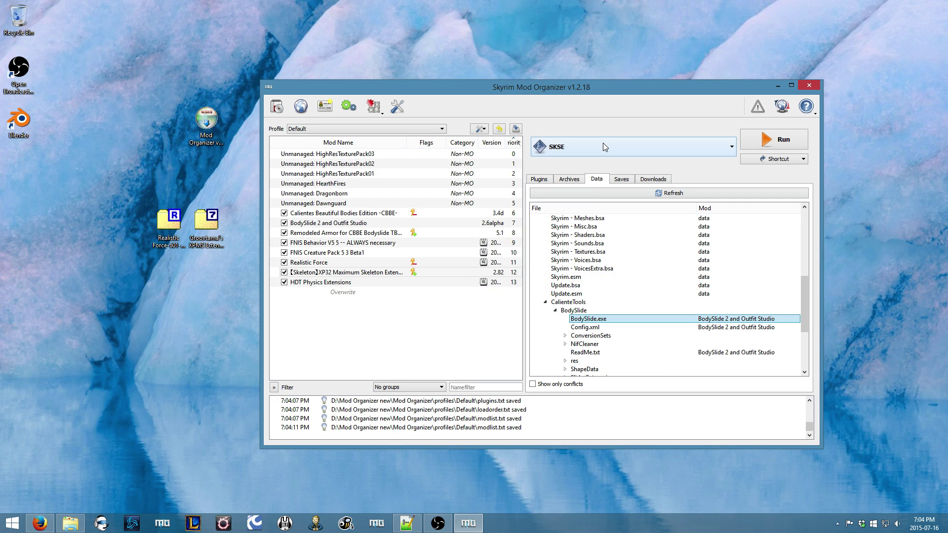
# Select GenerateFNISforUsers as the program to launch and run it
pyautogui.click(605, 146)
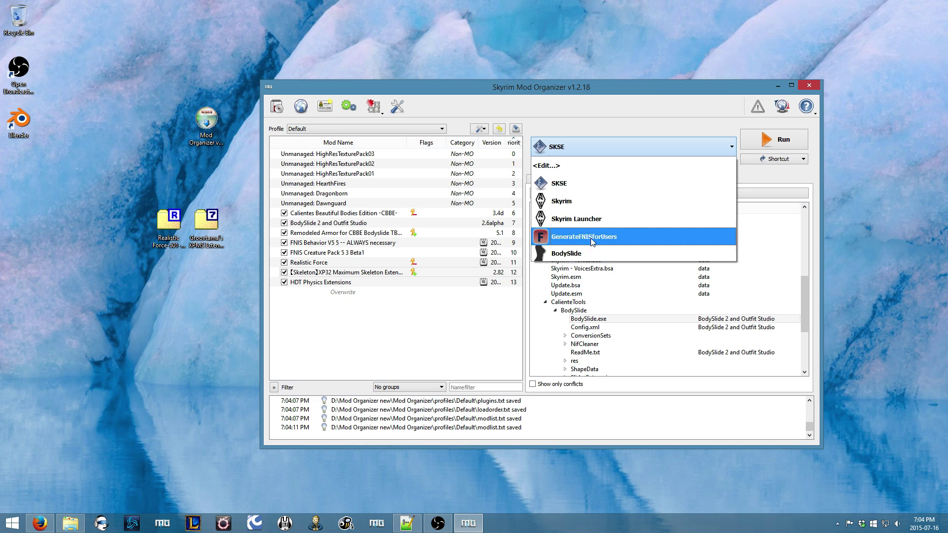
pyautogui.click(591, 238)
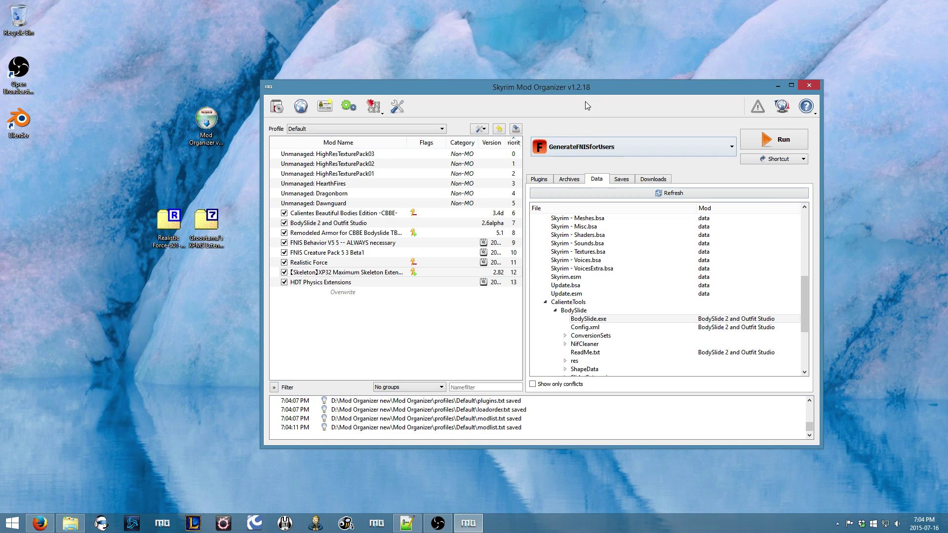
pyautogui.moveTo(584, 91); pyautogui.dragTo(622, 85)
pyautogui.click(800, 138)
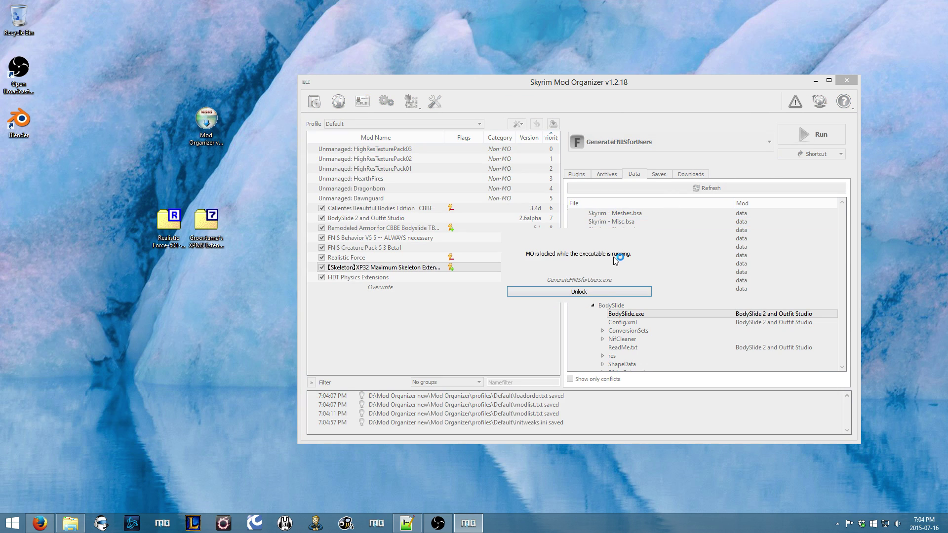
pyautogui.moveTo(200, 59); pyautogui.dragTo(579, 116)
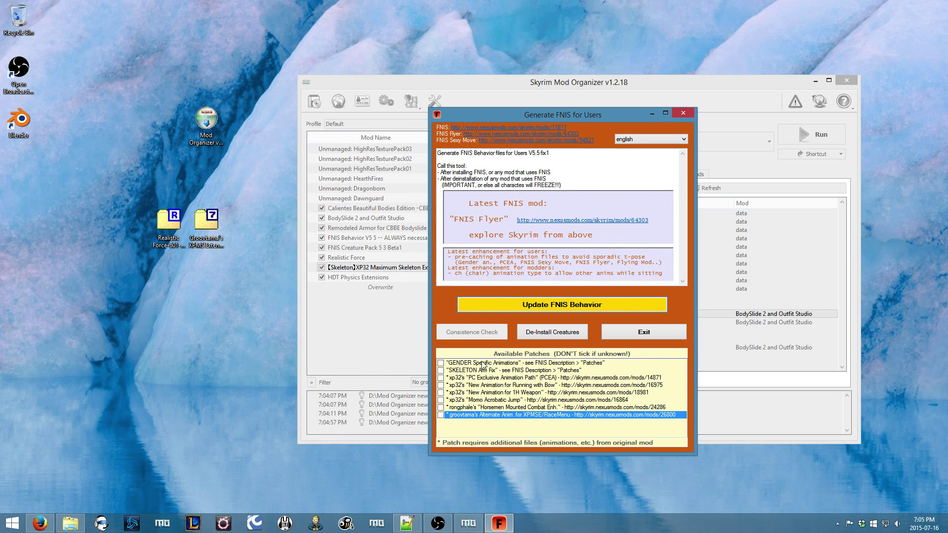
pyautogui.moveTo(526, 118); pyautogui.dragTo(593, 141)
# Generate FNIS behaviors with the SKELETON Arm Fix patch, check the 47-animation log, and exit
pyautogui.click(527, 393)
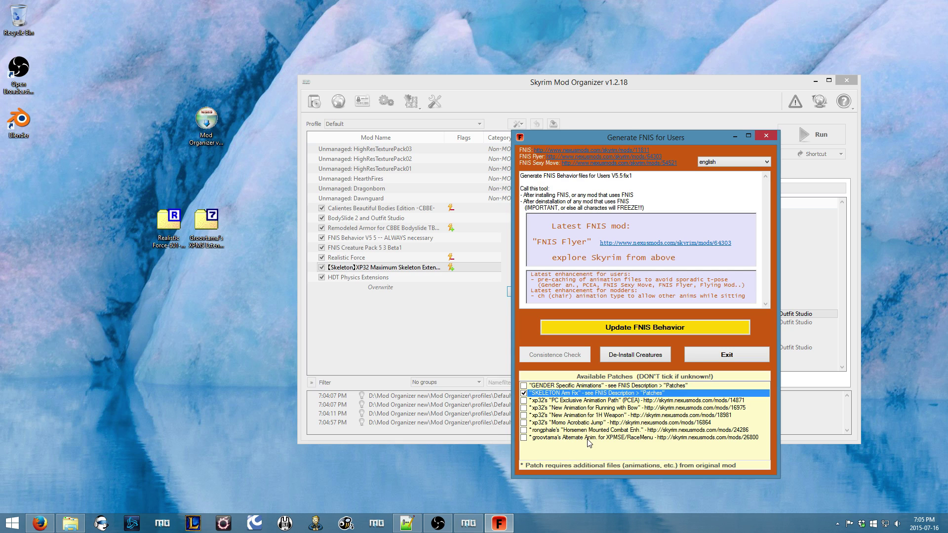
pyautogui.click(629, 324)
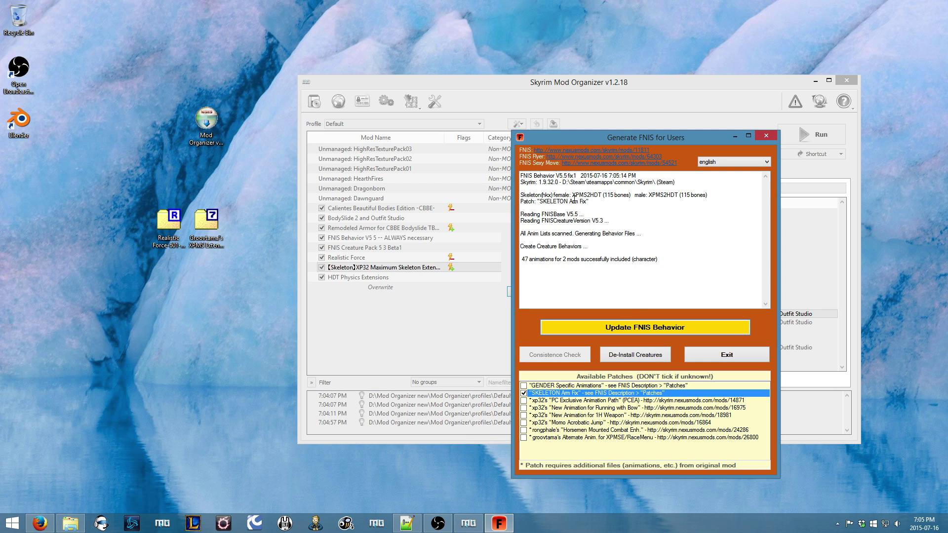
pyautogui.moveTo(597, 195); pyautogui.dragTo(685, 196)
pyautogui.click(691, 212)
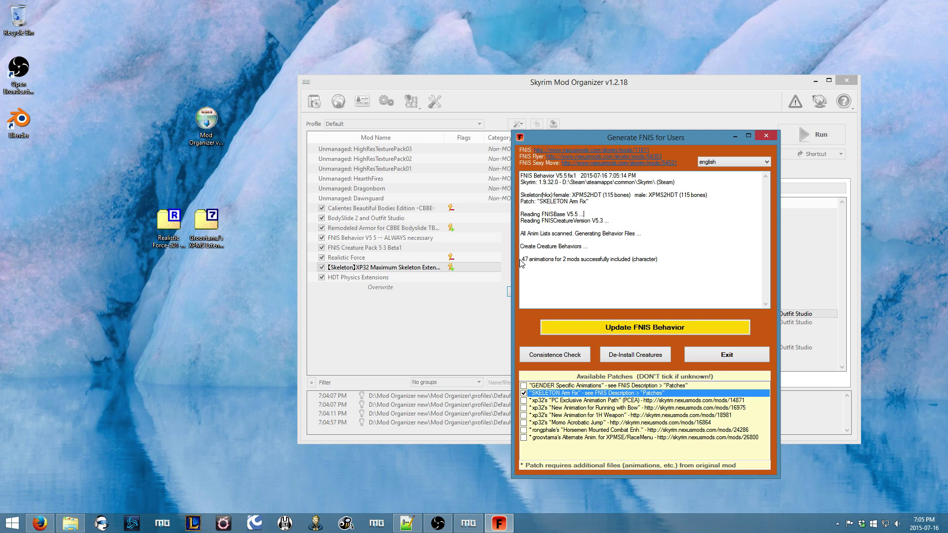
pyautogui.moveTo(526, 259); pyautogui.dragTo(691, 276)
pyautogui.click(727, 354)
# Decline the desktop shortcut and browse the Overwrite files in tools, Scripts and meshes
pyautogui.click(490, 295)
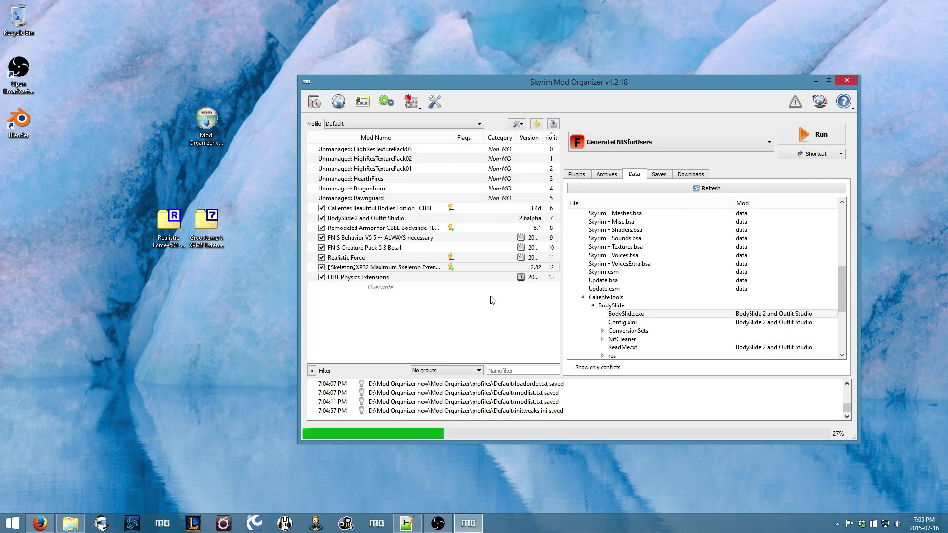
pyautogui.doubleClick(380, 291)
pyautogui.click(415, 184)
pyautogui.click(415, 202)
pyautogui.click(415, 220)
pyautogui.click(425, 229)
pyautogui.click(435, 238)
pyautogui.click(729, 357)
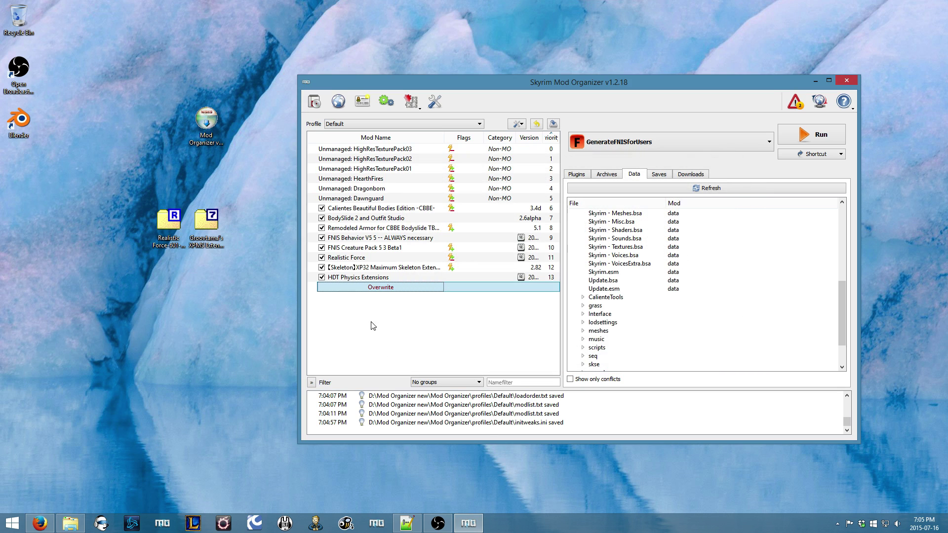
# Create an enabled mod named 'FNIS Updates' from the Overwrite contents
pyautogui.rightClick(373, 290)
pyautogui.click(398, 304)
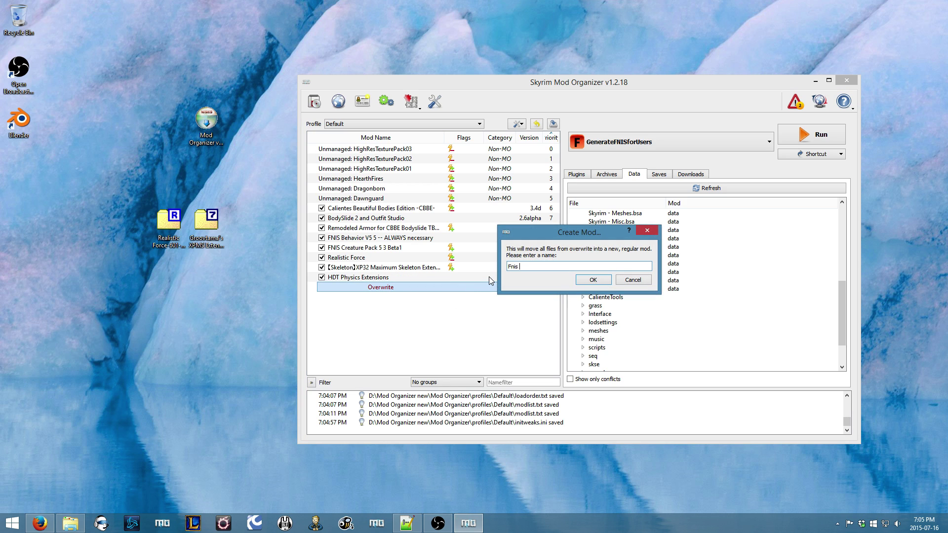
pyautogui.write('Fnis Updates')
pyautogui.write('NIS Update')
pyautogui.click(593, 280)
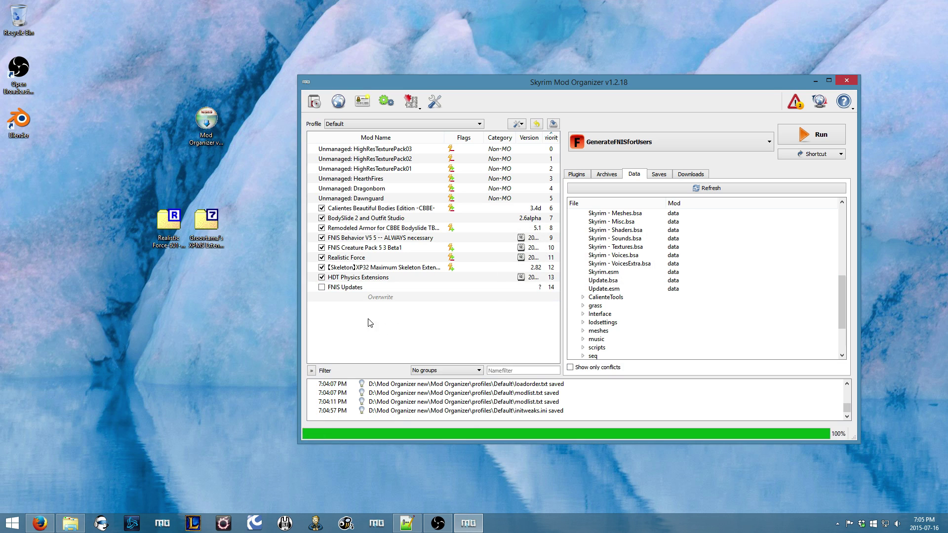
pyautogui.click(321, 288)
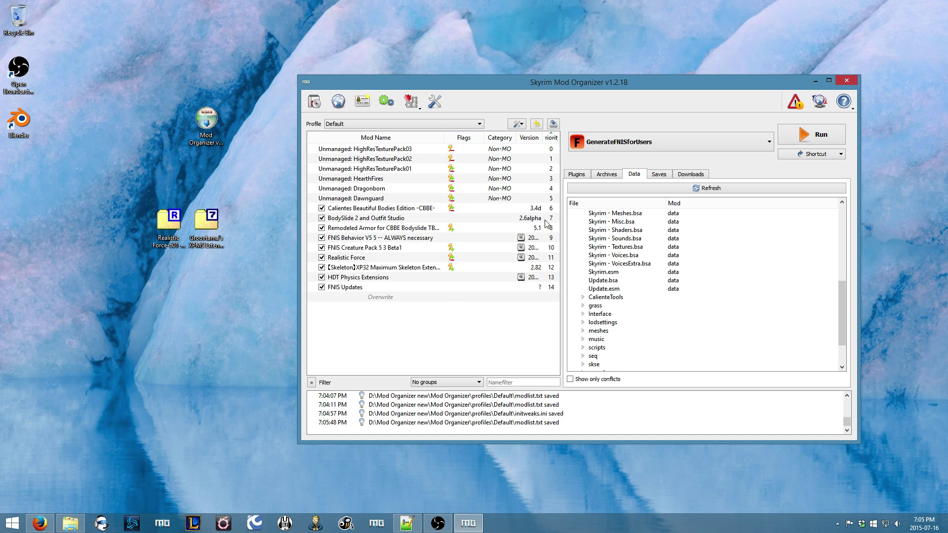
pyautogui.click(649, 144)
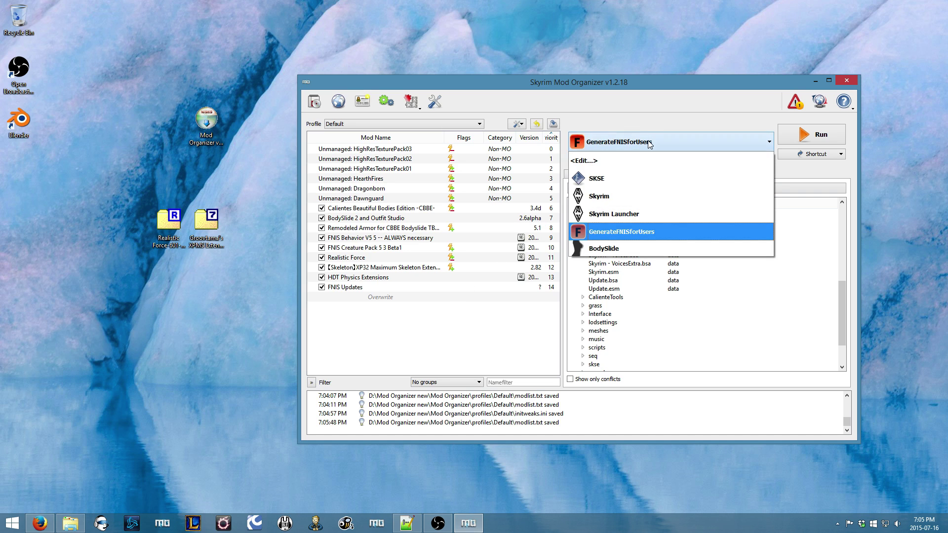
# Launch BodySlide from Mod Organizer and move its window clear of the mod list
pyautogui.click(630, 245)
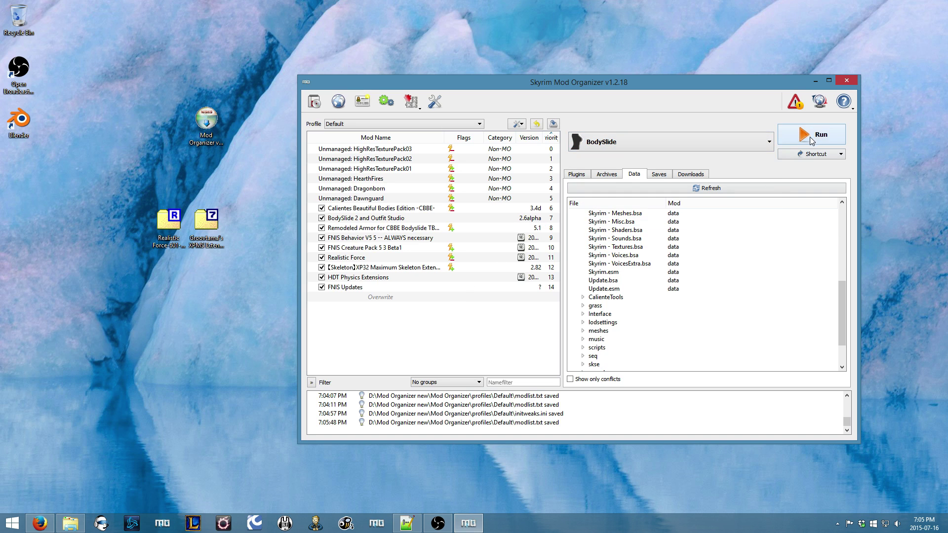
pyautogui.click(812, 140)
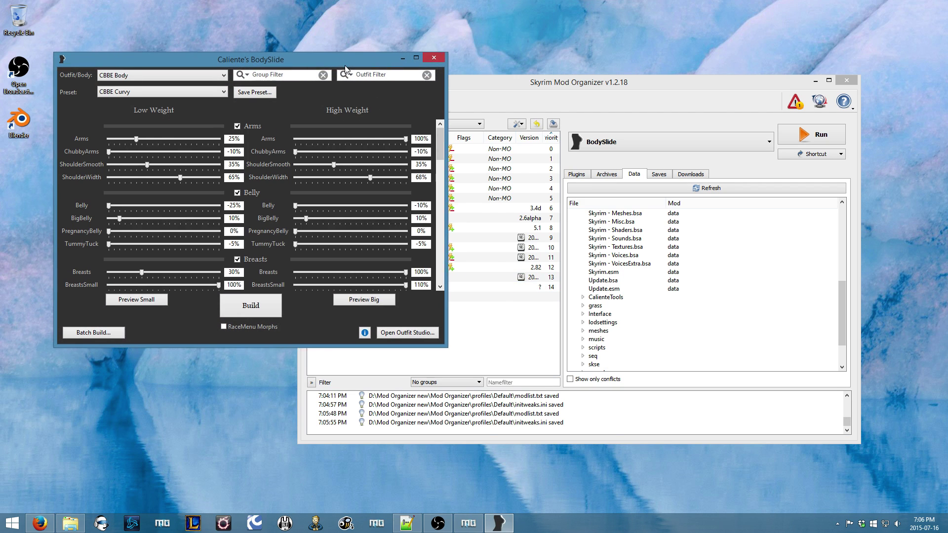
pyautogui.moveTo(345, 59); pyautogui.dragTo(776, 190)
pyautogui.moveTo(666, 179); pyautogui.dragTo(692, 164)
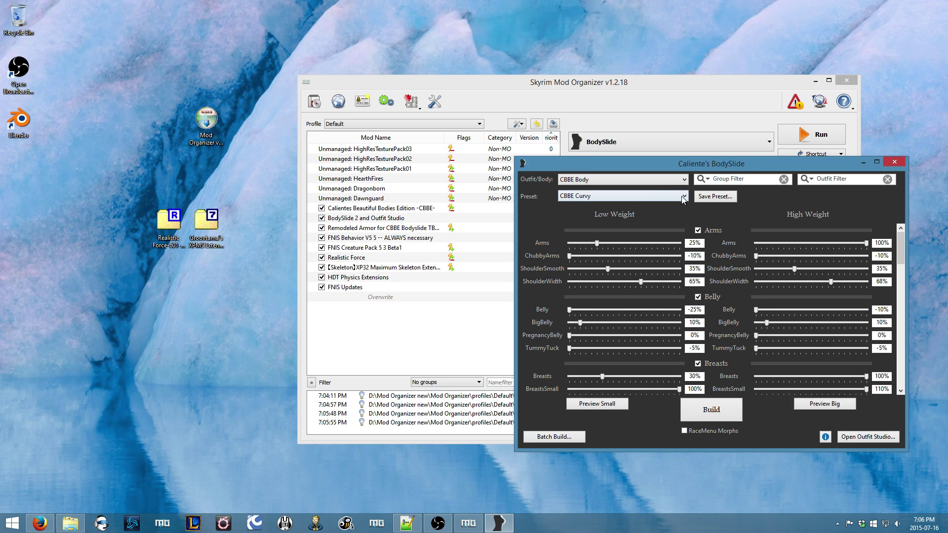
pyautogui.moveTo(689, 162); pyautogui.dragTo(708, 201)
# Choose CBBE Body HDT as BodySlide's outfit/body
pyautogui.click(703, 219)
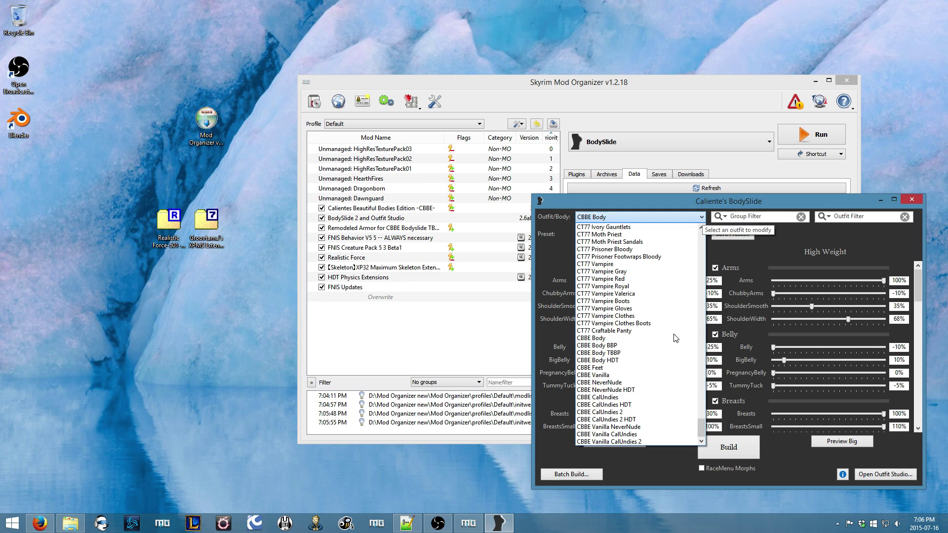
pyautogui.scroll(-5, 707, 379)
pyautogui.scroll(-20, 707, 374)
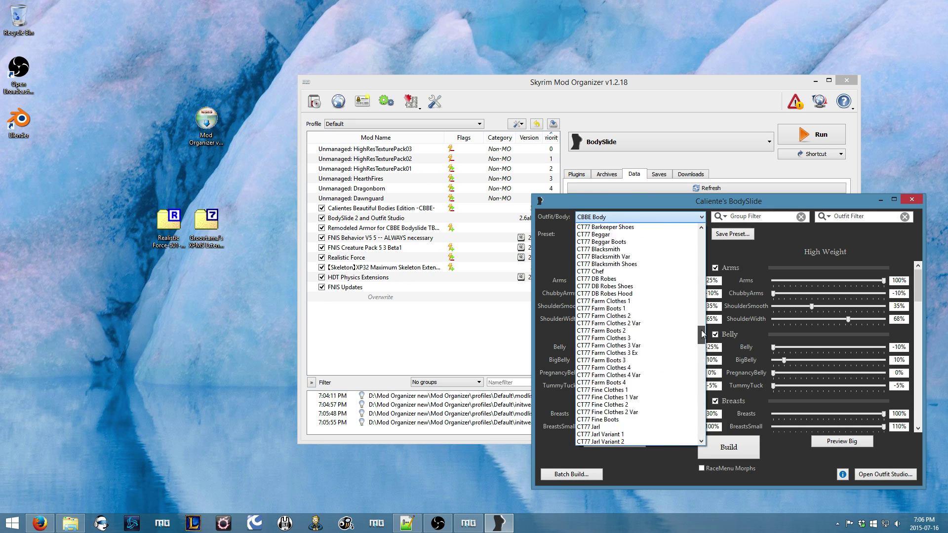
pyautogui.moveTo(701, 323); pyautogui.dragTo(715, 446)
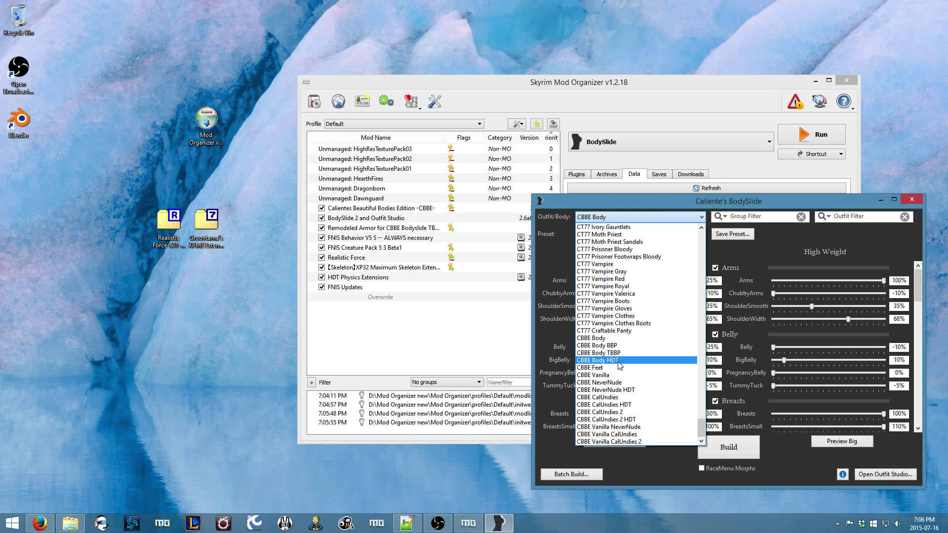
pyautogui.click(619, 361)
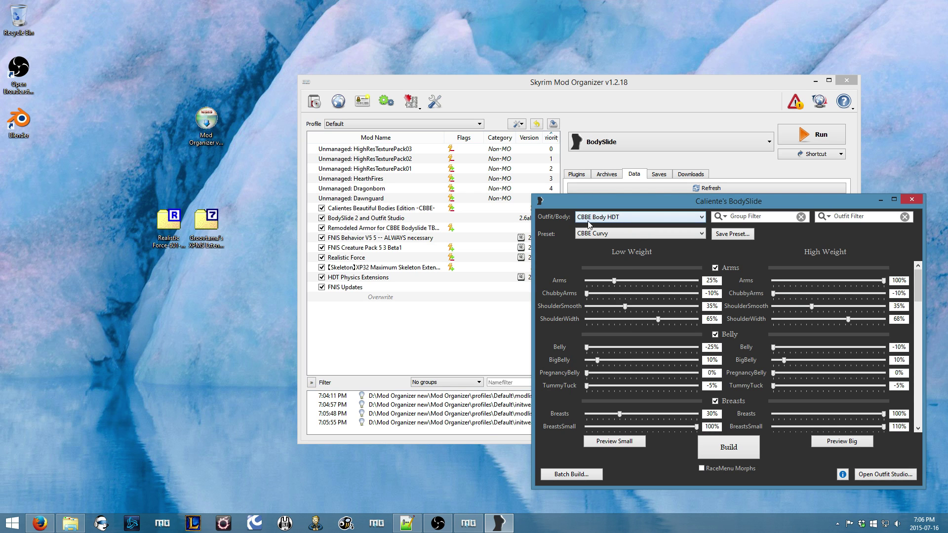
# Switch the BodySlide preset to Imitation - TheGirlNextDoor and shift the window up and left
pyautogui.click(613, 235)
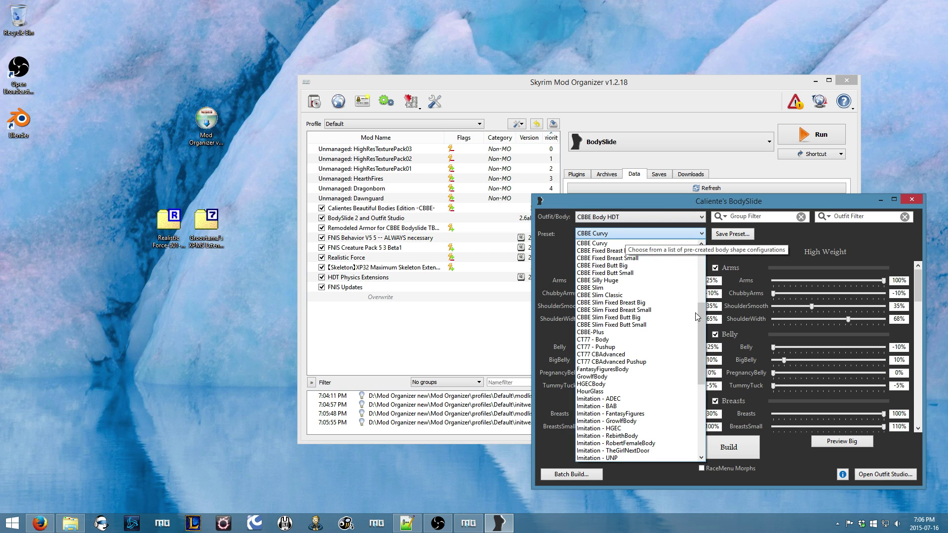
pyautogui.moveTo(701, 332); pyautogui.dragTo(703, 256)
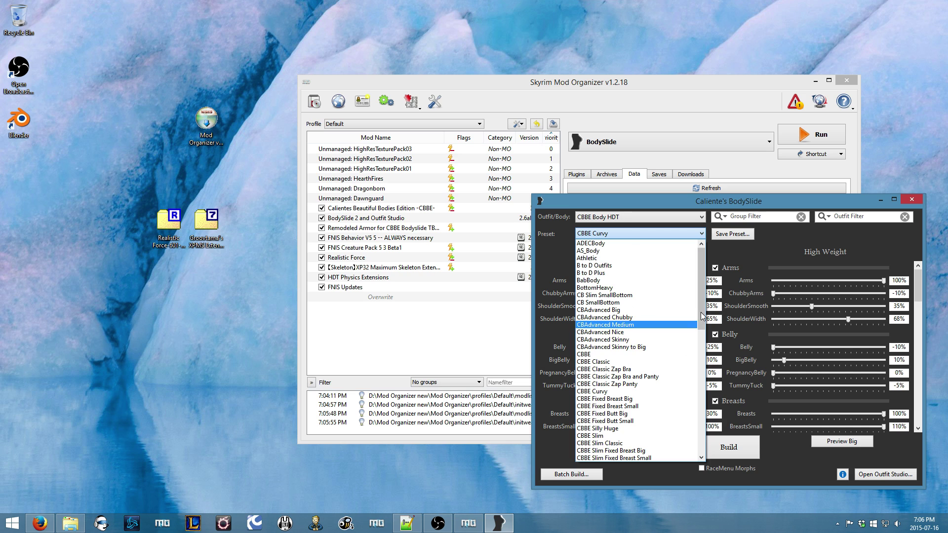
pyautogui.moveTo(702, 309); pyautogui.dragTo(704, 380)
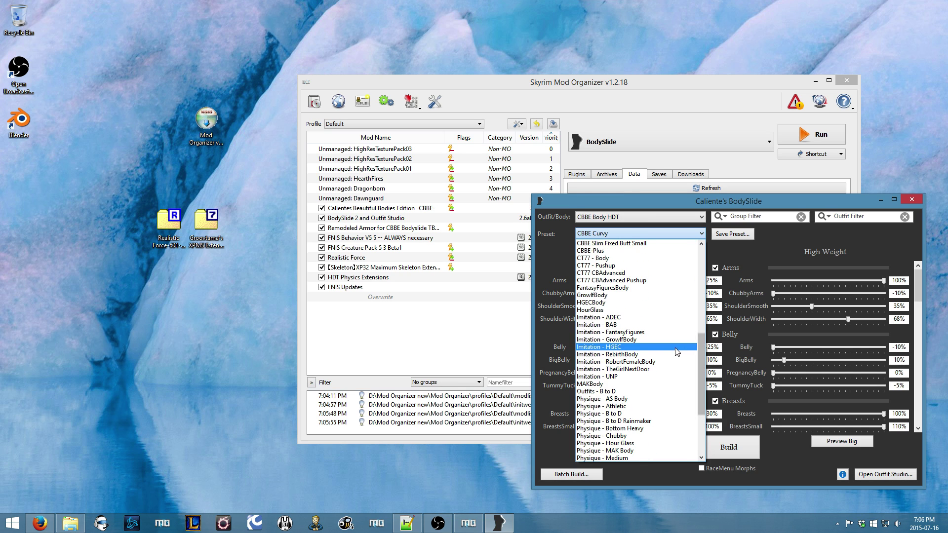
pyautogui.click(635, 370)
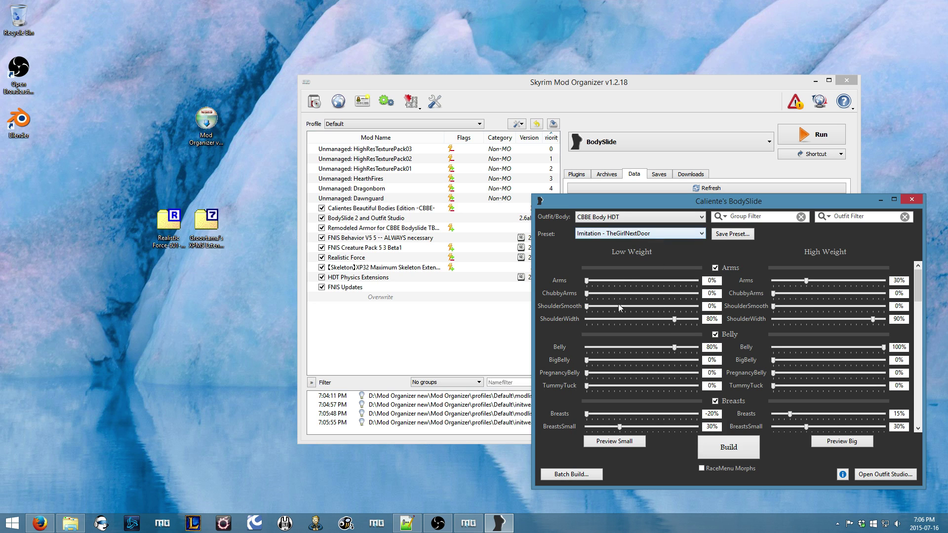
pyautogui.moveTo(698, 200); pyautogui.dragTo(665, 134)
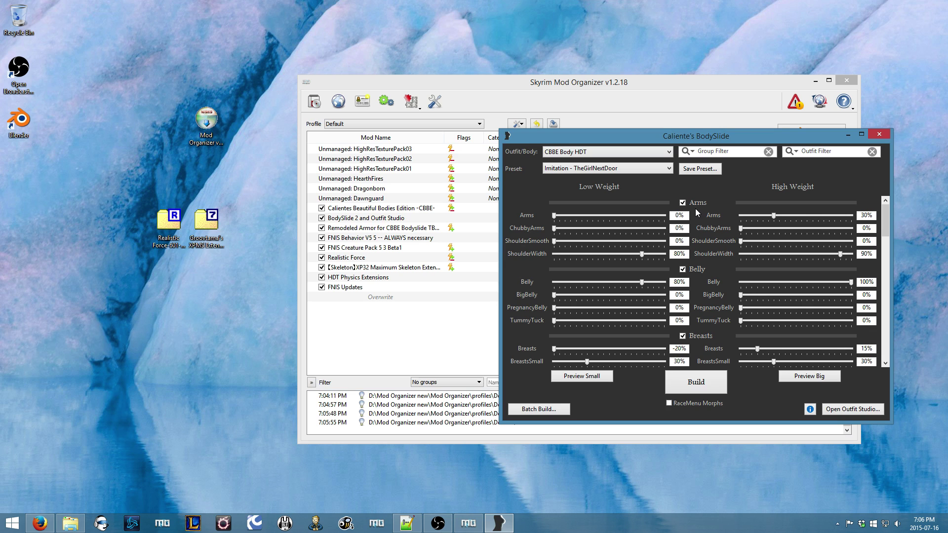
pyautogui.click(537, 411)
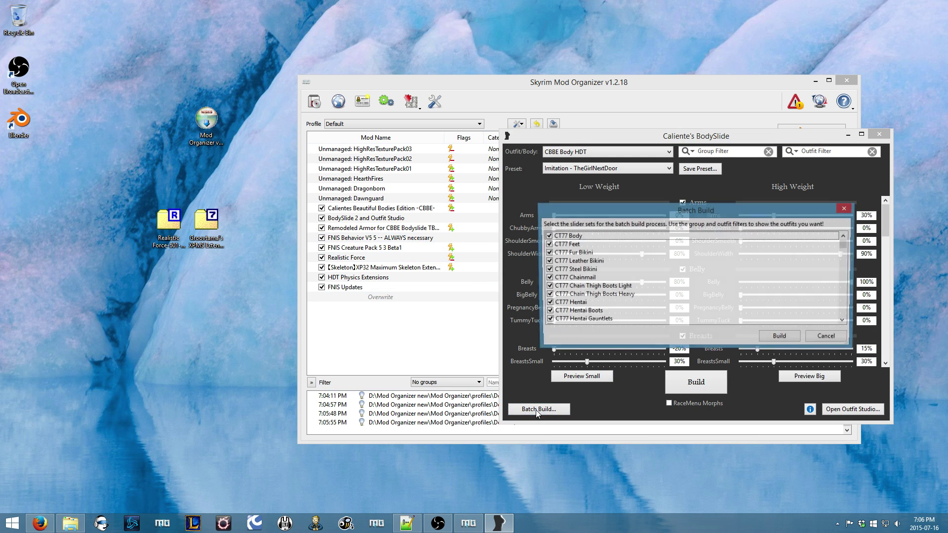
pyautogui.moveTo(847, 249); pyautogui.dragTo(842, 310)
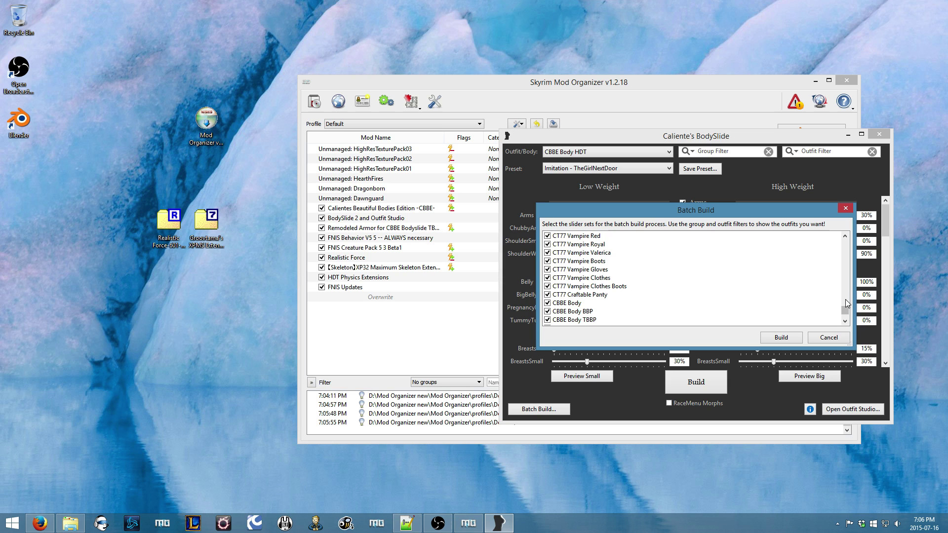
pyautogui.moveTo(844, 309); pyautogui.dragTo(856, 239)
pyautogui.click(829, 337)
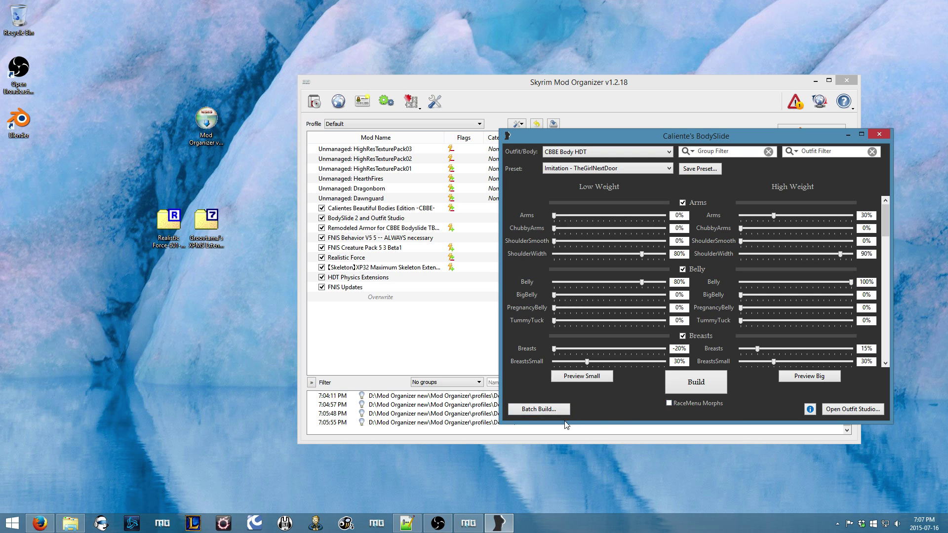
# Start a batch build of all checked outfits
pyautogui.click(542, 411)
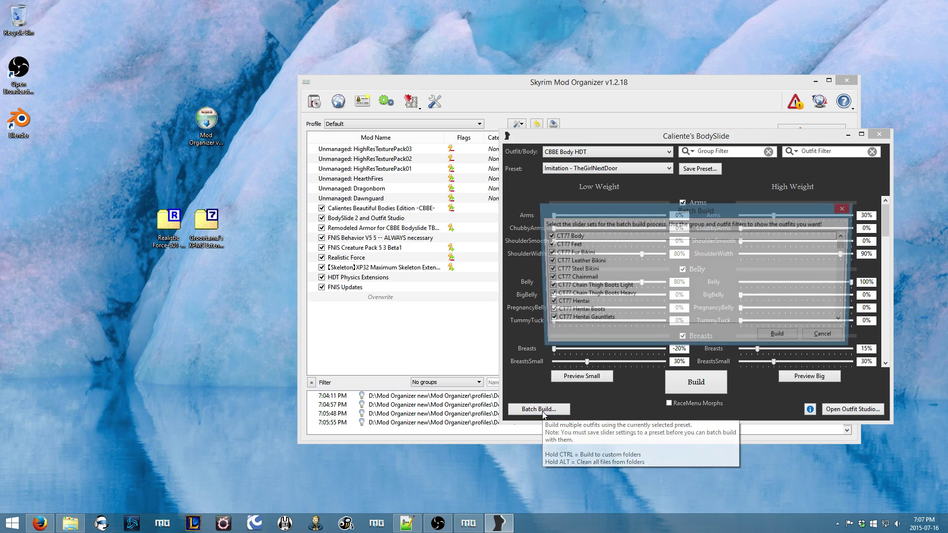
pyautogui.moveTo(845, 245); pyautogui.dragTo(845, 316)
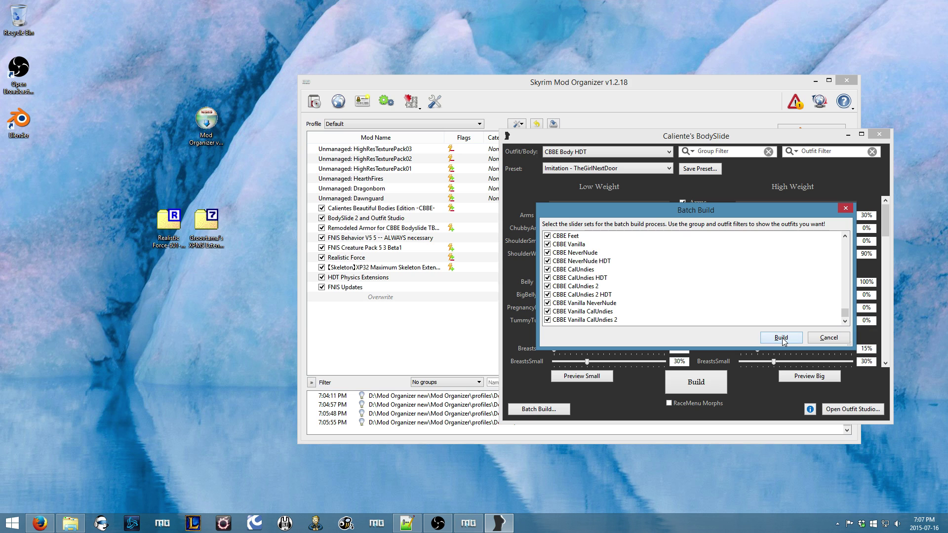
pyautogui.click(781, 339)
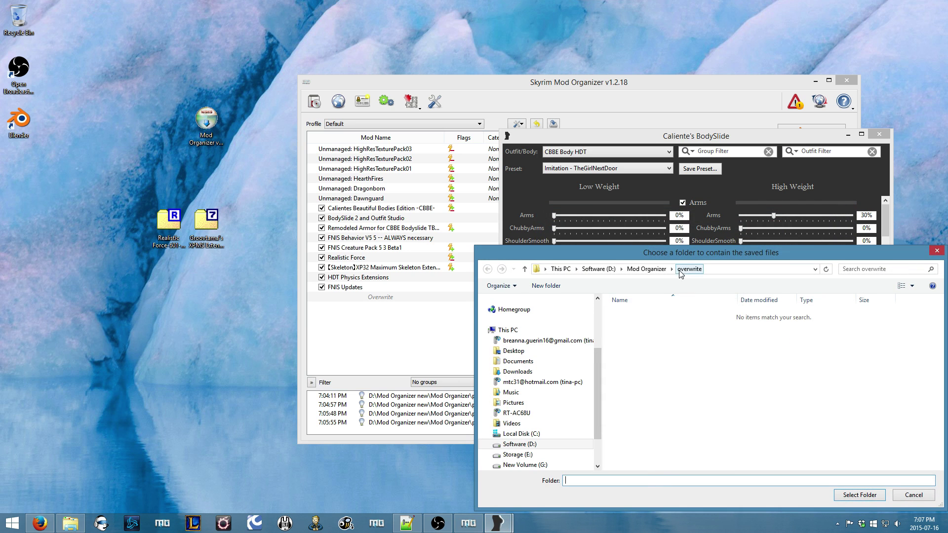
# Choose D:\Mod Organizer new\Mod Organizer\overwrite as the build output folder
pyautogui.moveTo(665, 251); pyautogui.dragTo(596, 214)
pyautogui.click(457, 410)
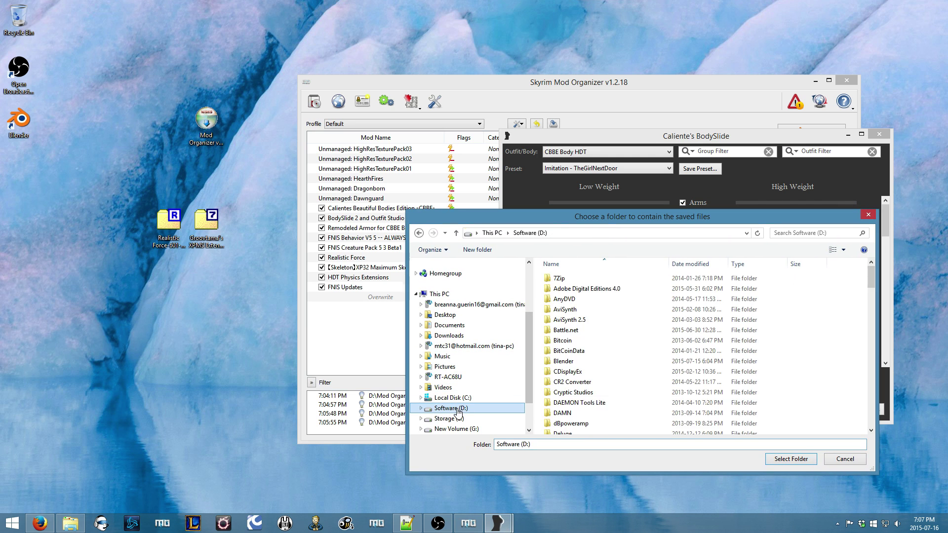
pyautogui.moveTo(872, 280); pyautogui.dragTo(869, 355)
pyautogui.doubleClick(612, 374)
pyautogui.doubleClick(570, 278)
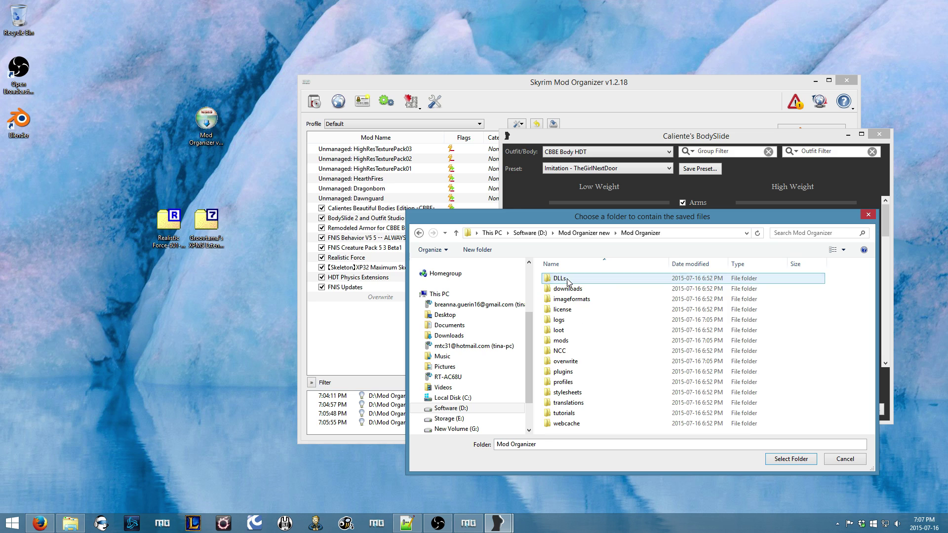
pyautogui.click(570, 363)
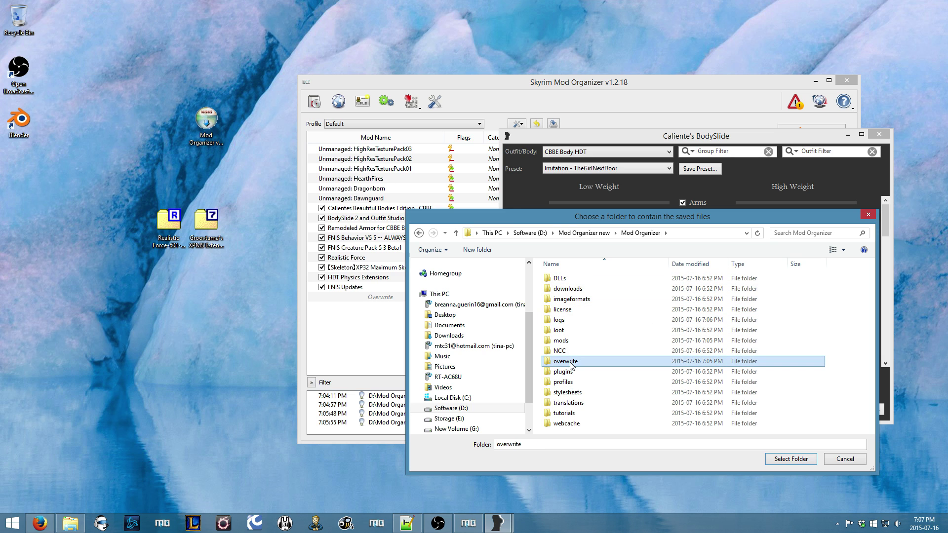
# Confirm the overwrite folder, let the build finish, and dismiss the completion message
pyautogui.click(789, 458)
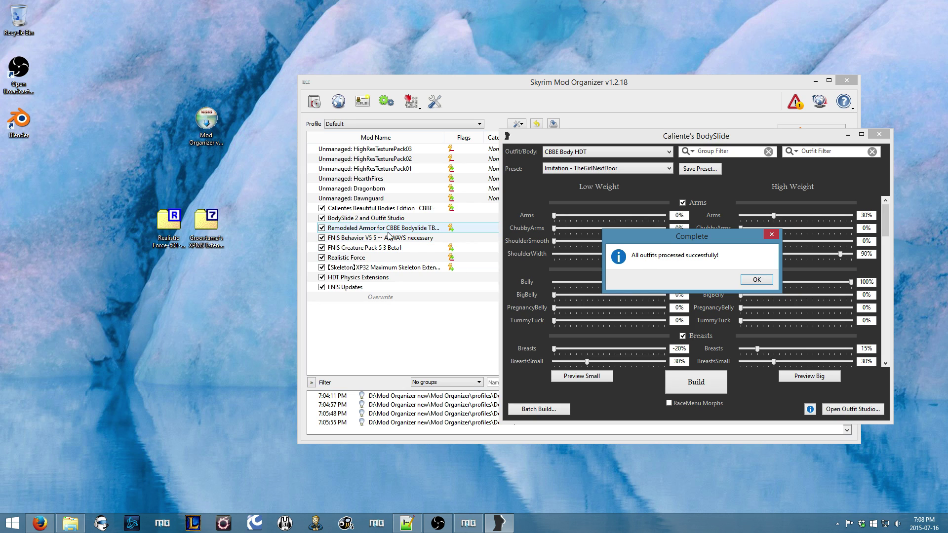
pyautogui.click(763, 280)
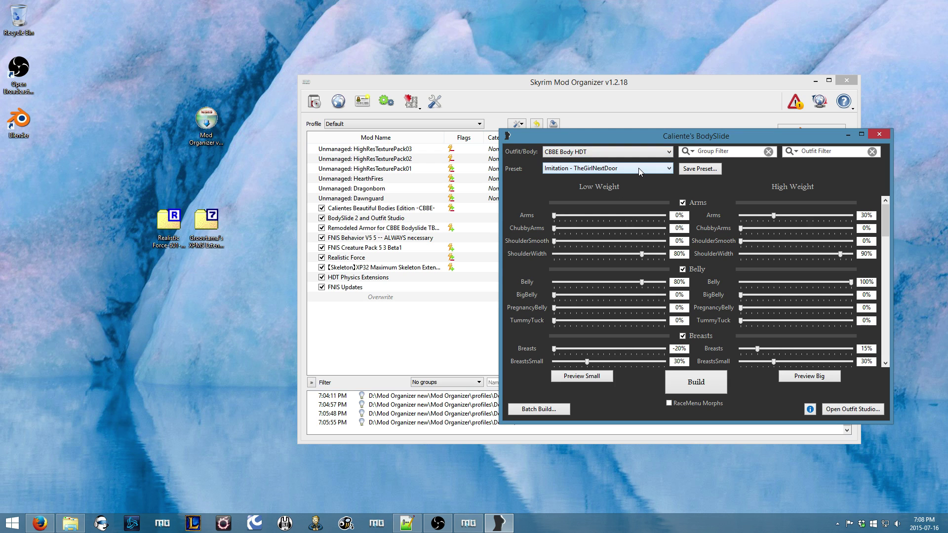
# Close BodySlide and inspect Overwrite's built meshes under meshes\dlc02\clothes\temple
pyautogui.click(879, 134)
pyautogui.click(383, 298)
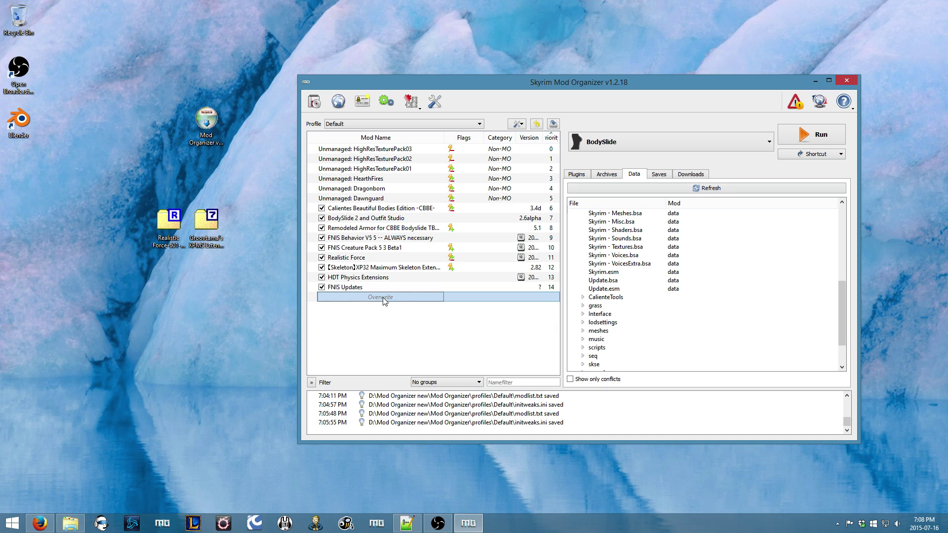
pyautogui.doubleClick(383, 298)
pyautogui.click(416, 184)
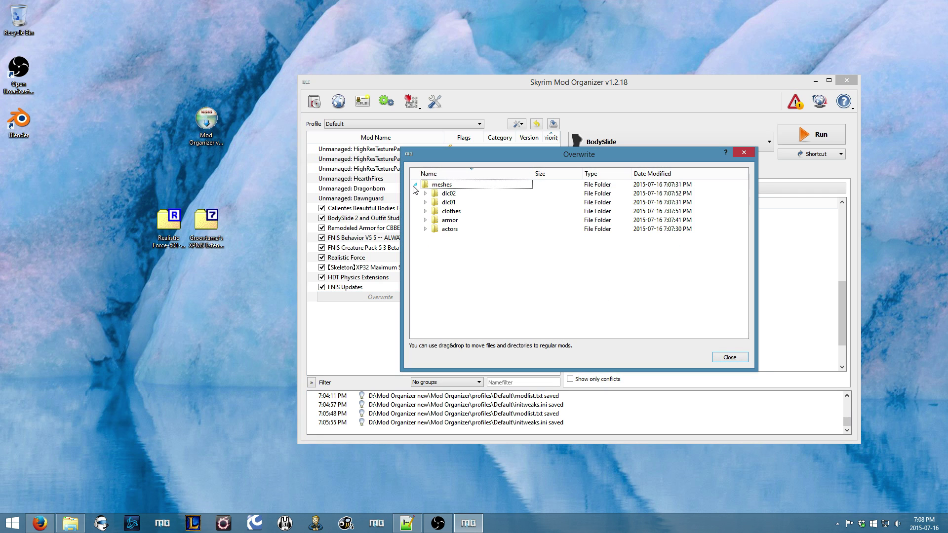
pyautogui.click(425, 193)
pyautogui.click(435, 202)
pyautogui.click(445, 210)
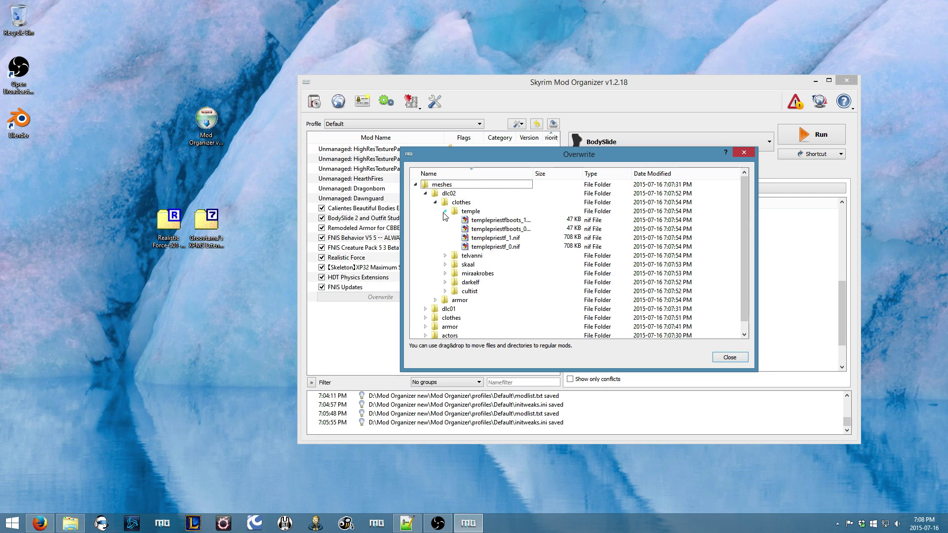
pyautogui.click(740, 358)
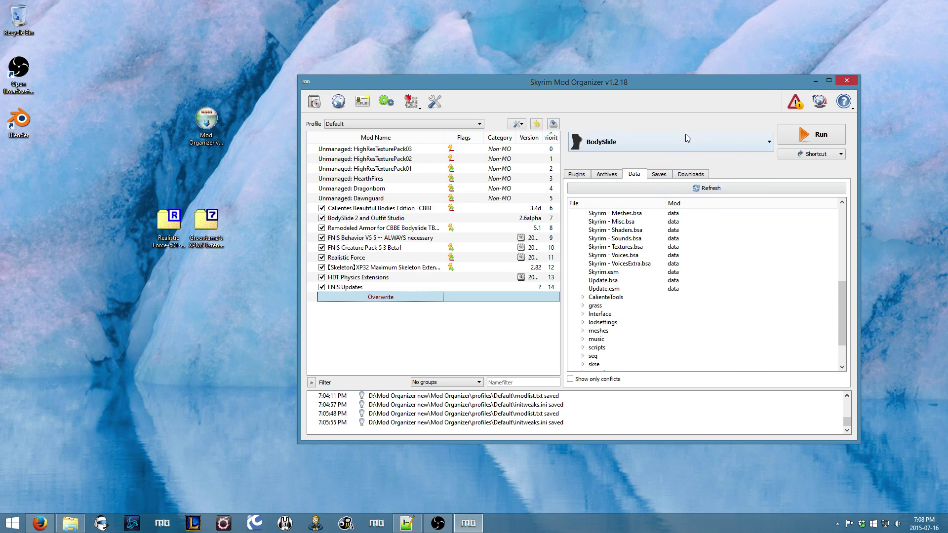
# Create a new mod named 'Bodyslide Presets' from the Overwrite contents
pyautogui.rightClick(391, 302)
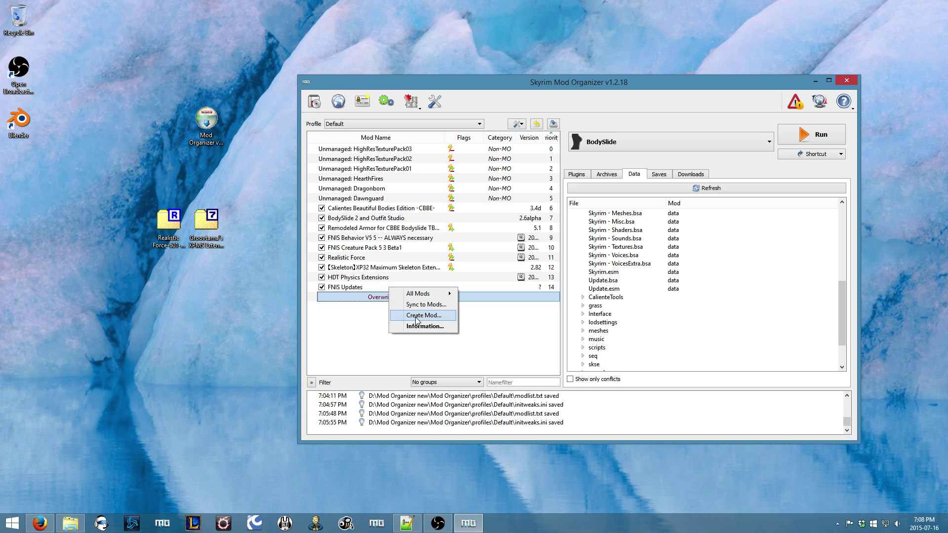
pyautogui.click(411, 312)
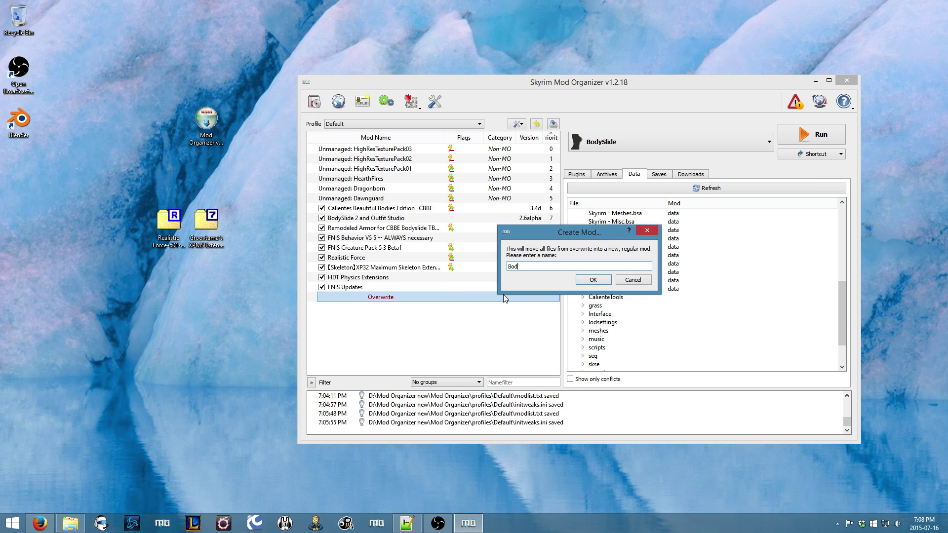
pyautogui.write('Bodyslide Presets')
pyautogui.click(593, 280)
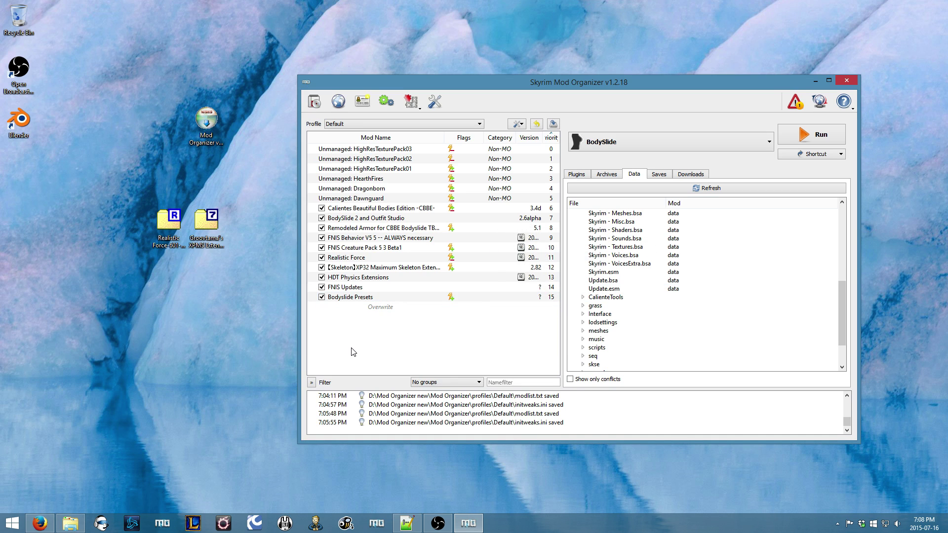
# Set SKSE as the executable to run and review the mod order problem
pyautogui.click(621, 151)
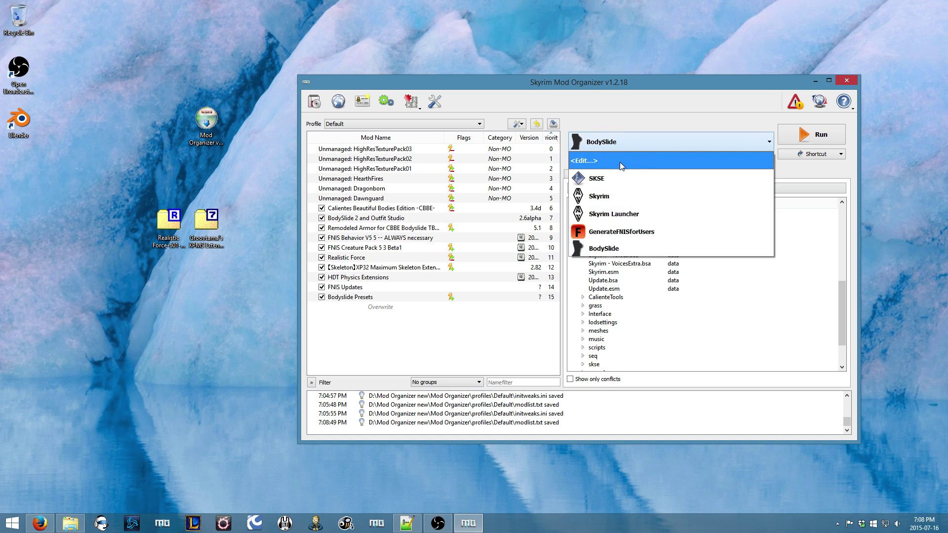
pyautogui.click(616, 177)
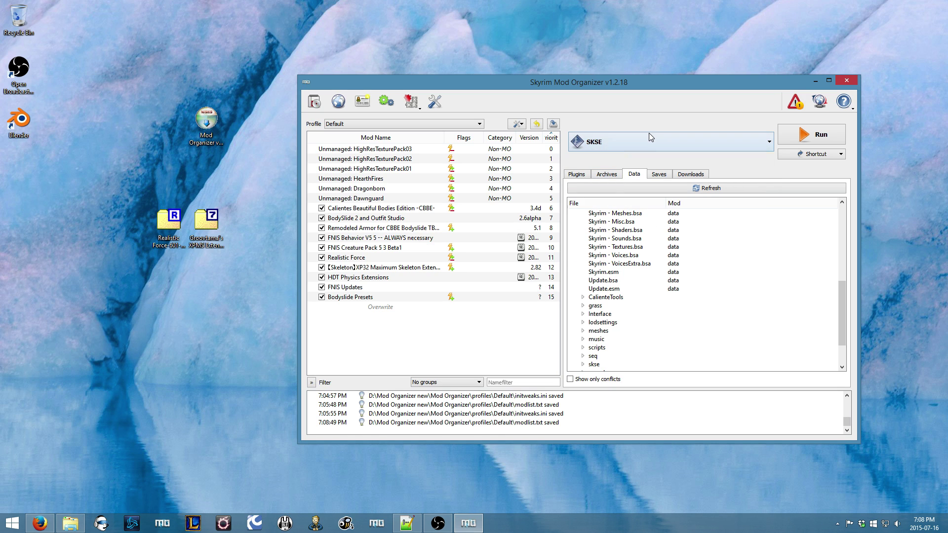
pyautogui.click(794, 102)
pyautogui.click(527, 190)
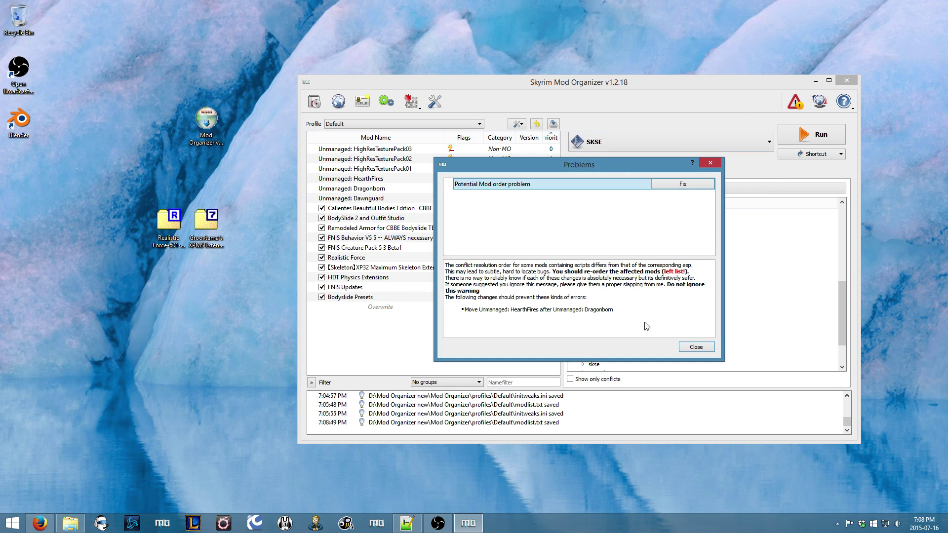
pyautogui.click(697, 347)
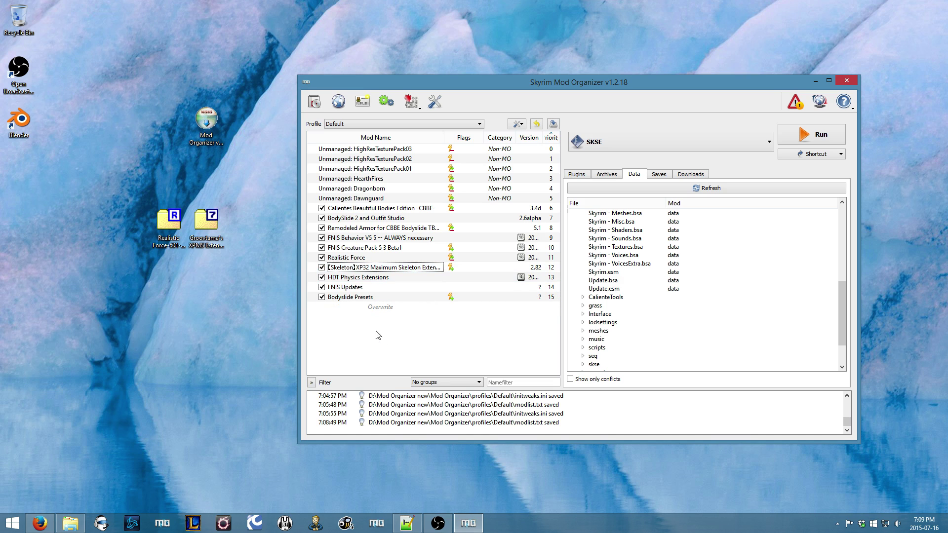
# Check the Bodyslide Presets and Overwrite entries and widen the Mod Name column
pyautogui.click(358, 297)
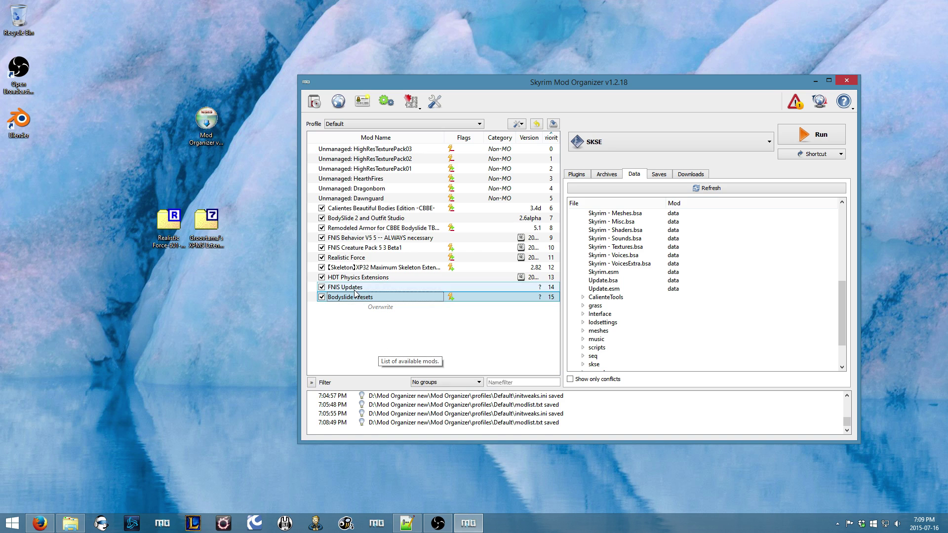
pyautogui.click(380, 308)
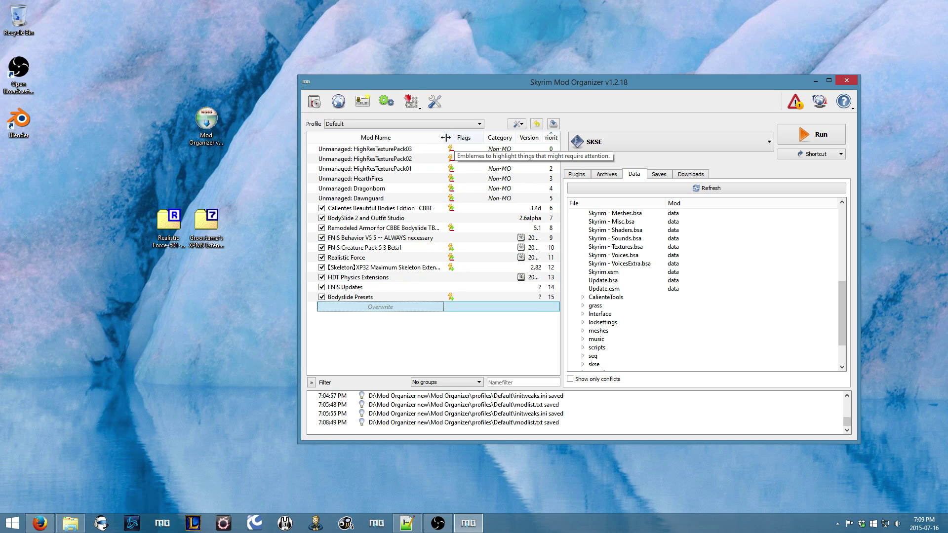
pyautogui.moveTo(444, 138); pyautogui.dragTo(471, 138)
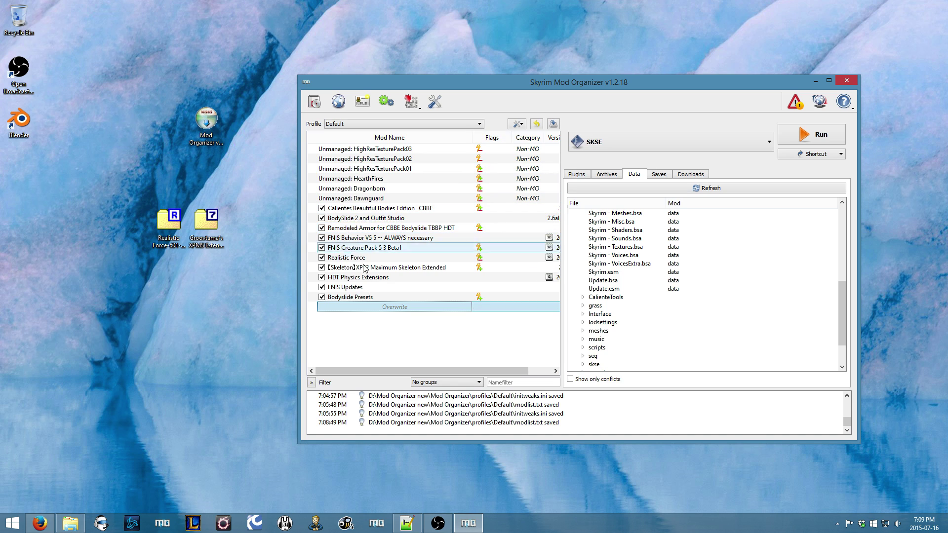